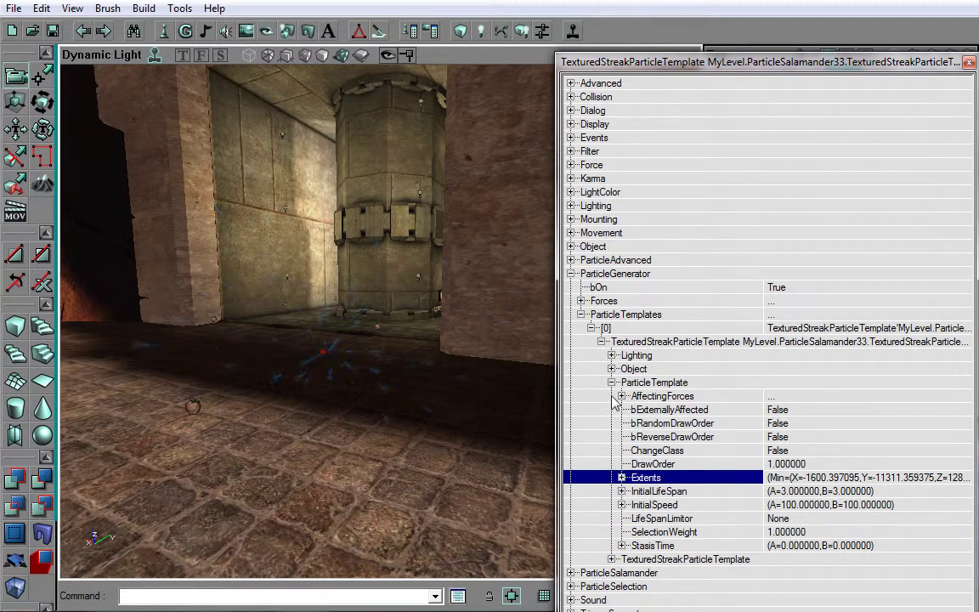
Add a ParticleSystems.FadeOutForce to the textured streak particle template [0] of the particle generator.
left_click(612, 383)
mouse_move(435, 378)
left_mouse_down()
mouse_move(441, 391)
mouse_move(435, 377)
left_mouse_up()
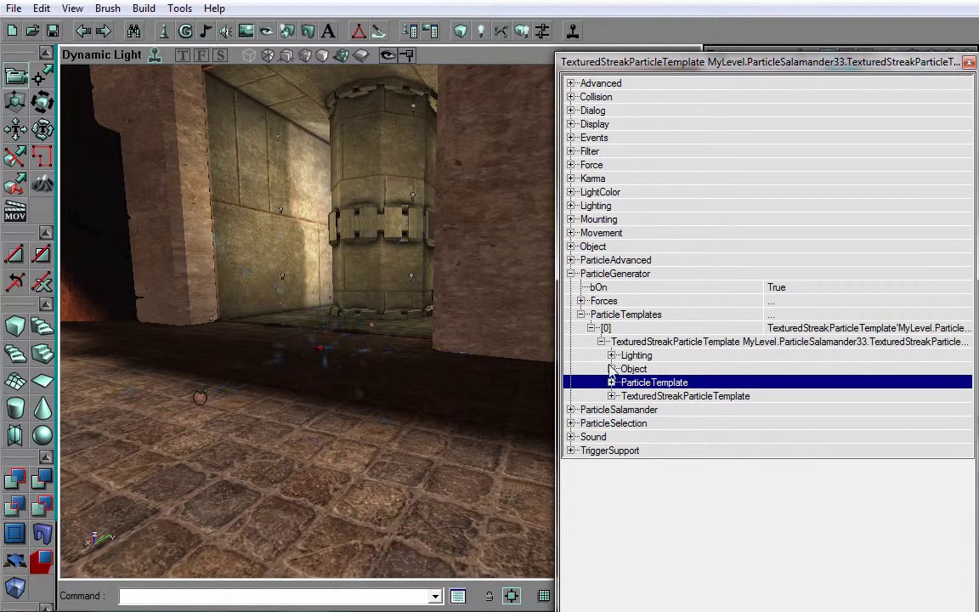
left_click(621, 328)
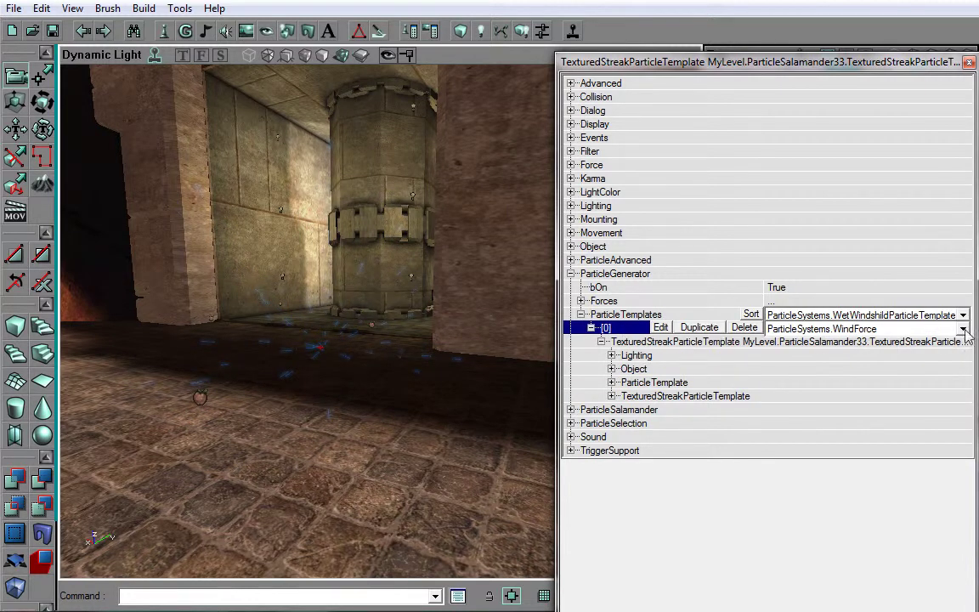
left_click(963, 330)
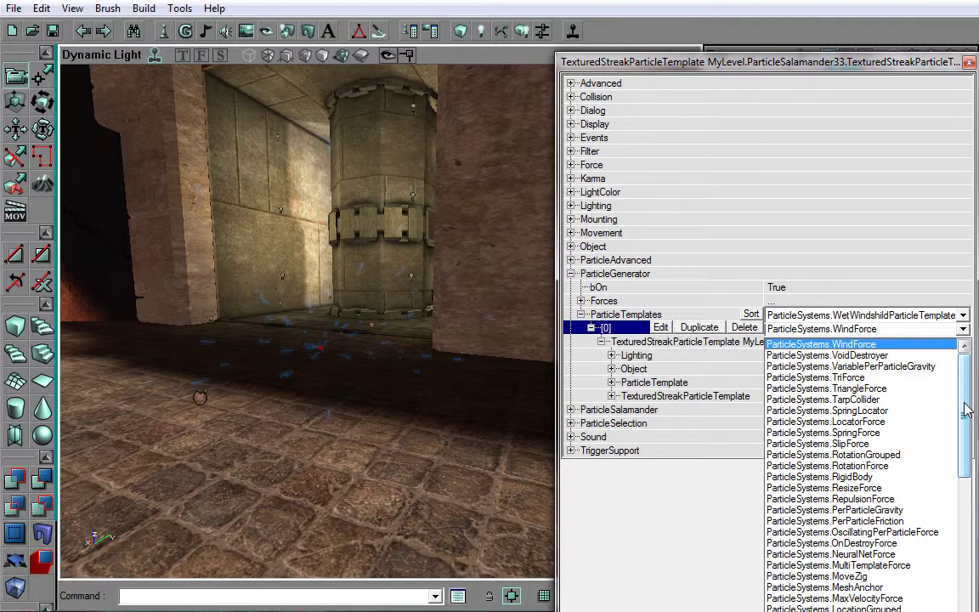
left_click_drag(966, 416, 968, 496)
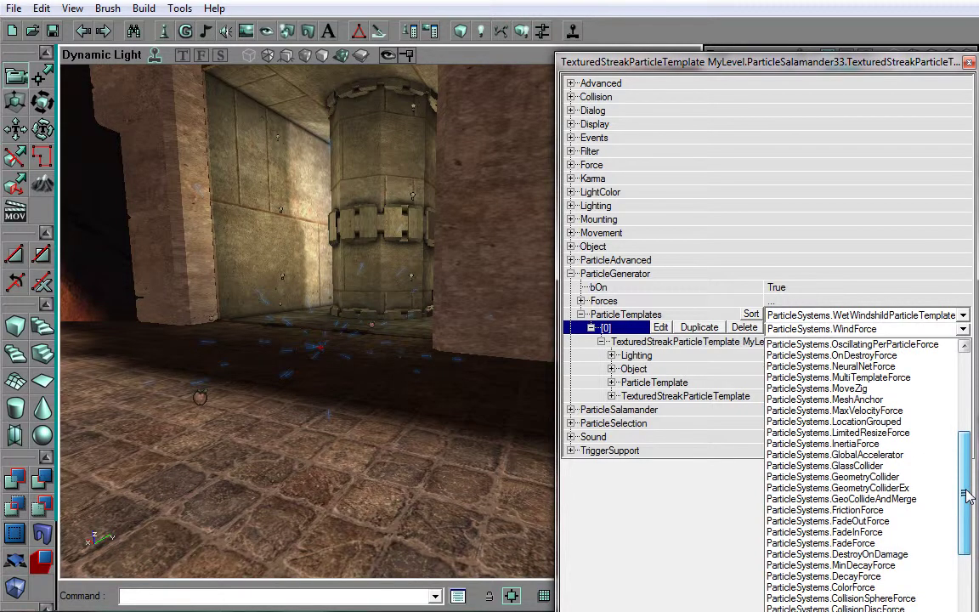
left_click_drag(967, 496, 967, 502)
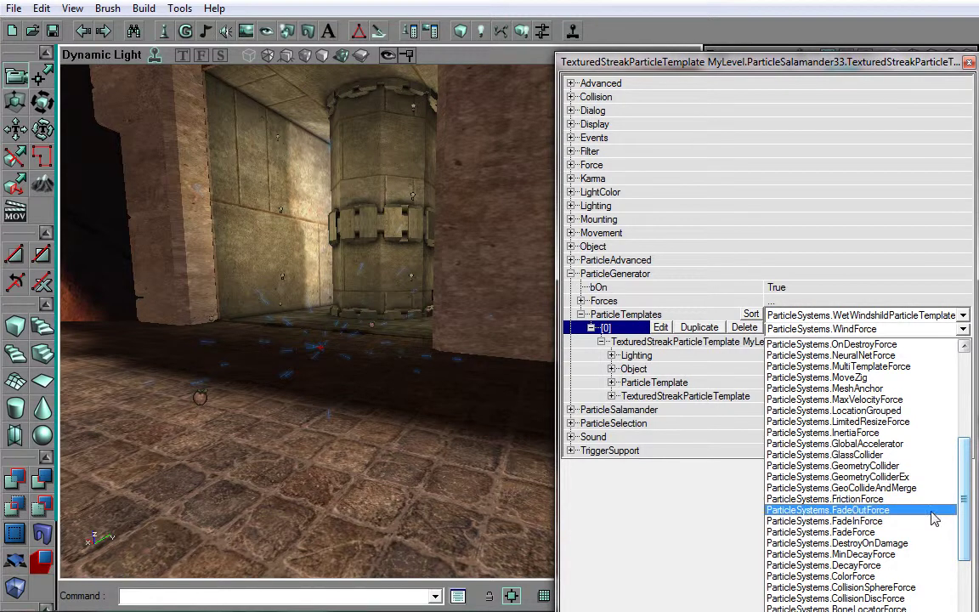
left_click(935, 510)
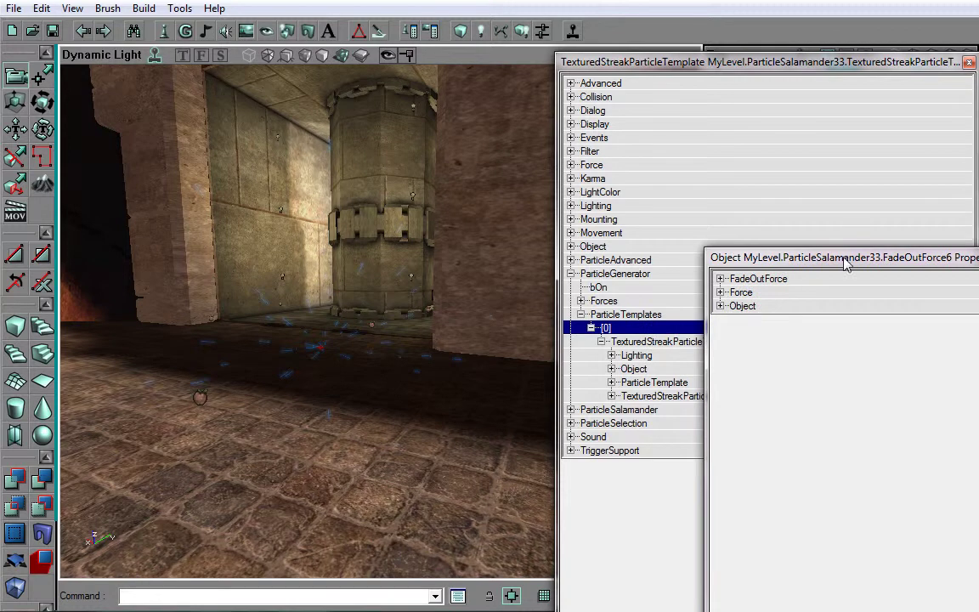
left_click_drag(816, 258, 388, 287)
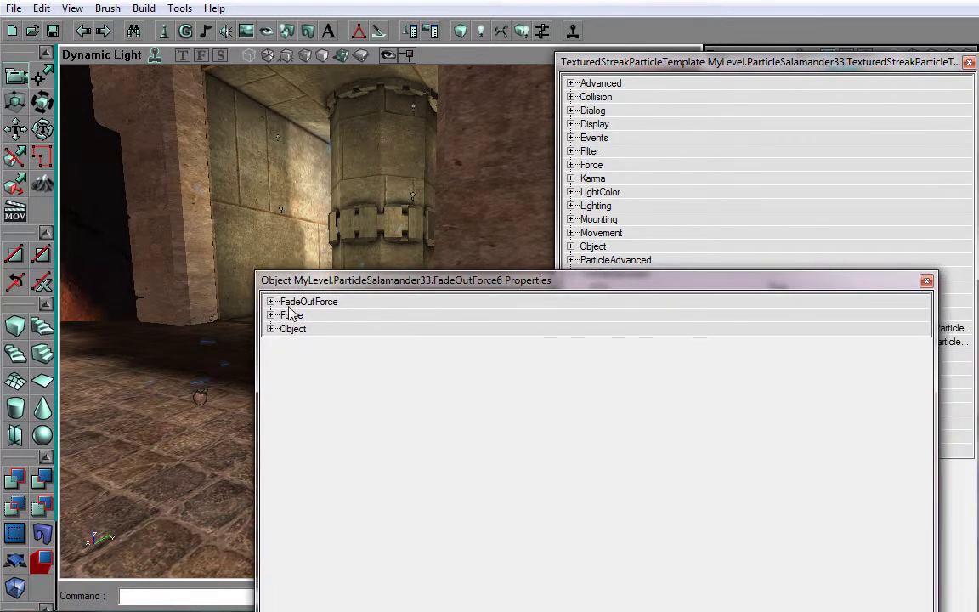
Set the new FadeOutForce's FadeTime A to 0.5, close its properties and check the particles in the viewport.
left_click(270, 303)
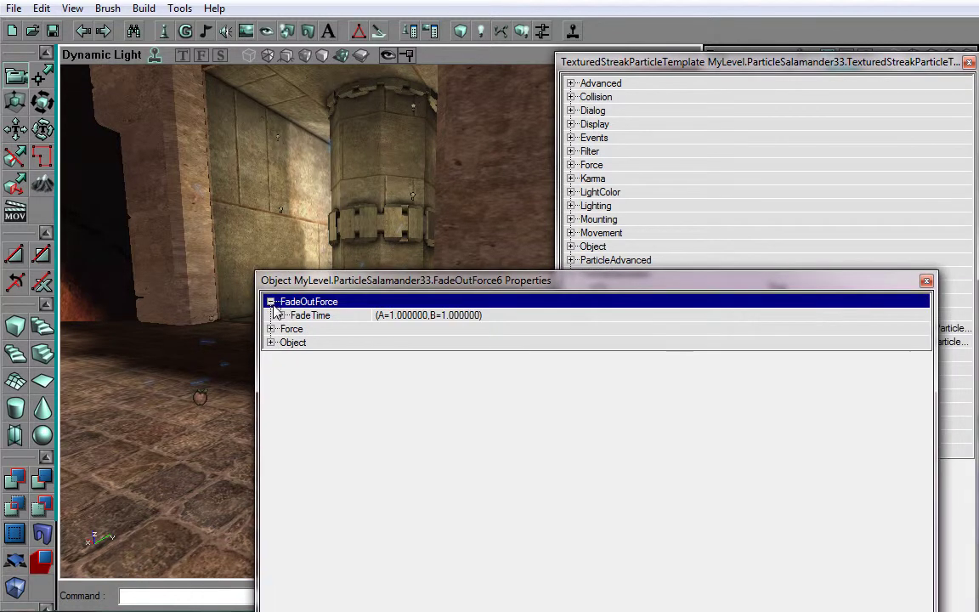
left_click(283, 317)
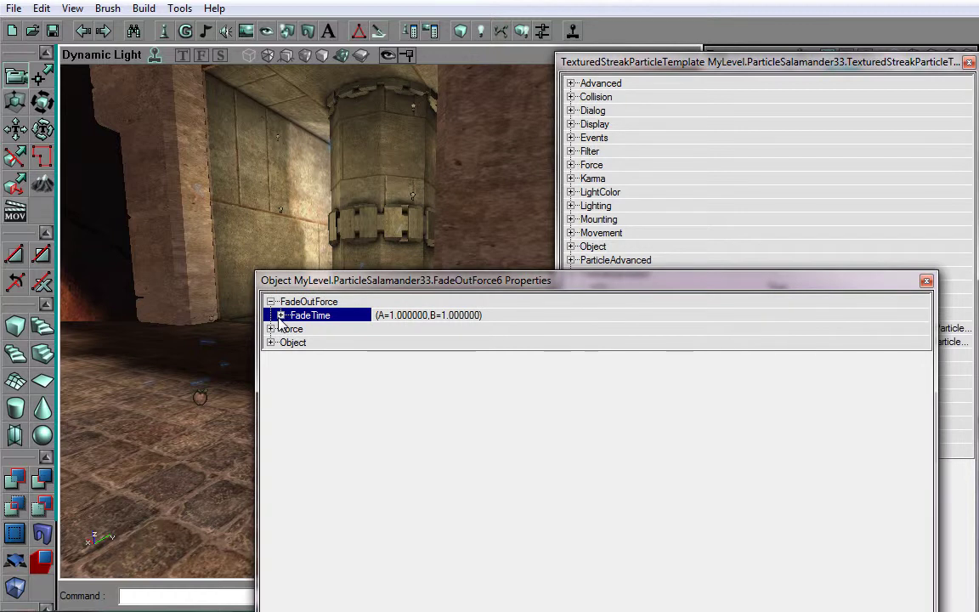
left_click(280, 315)
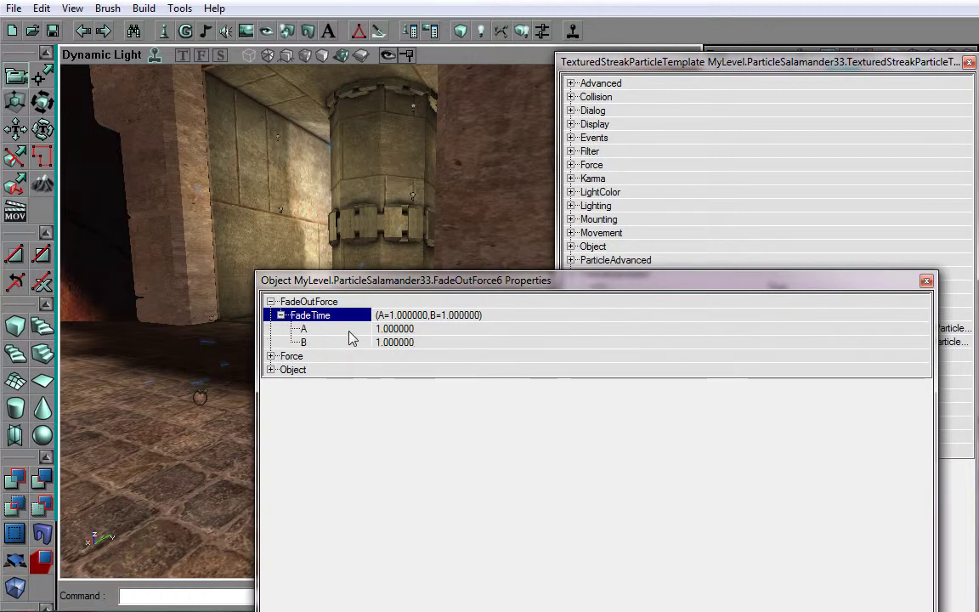
left_click(348, 330)
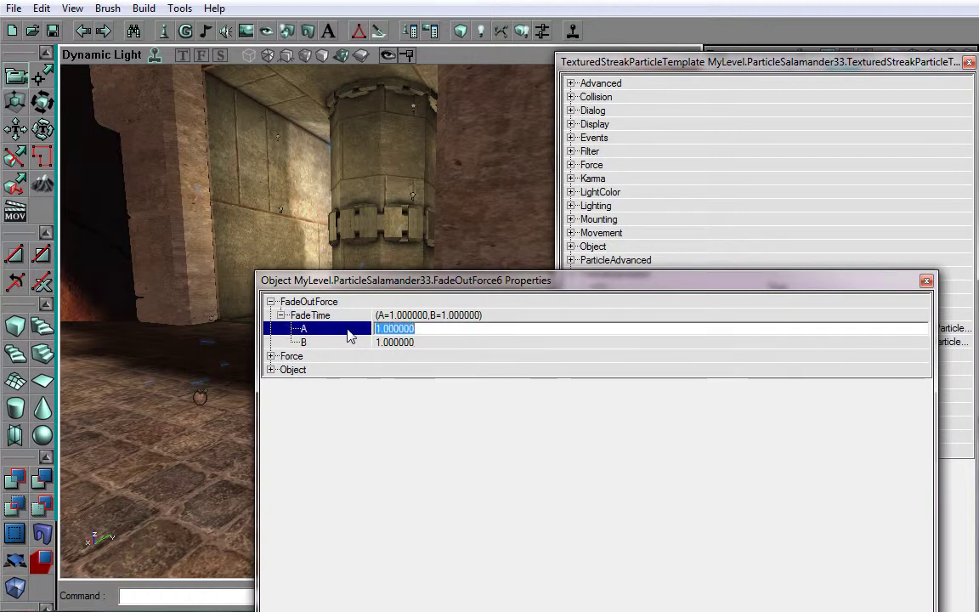
type("0.5")
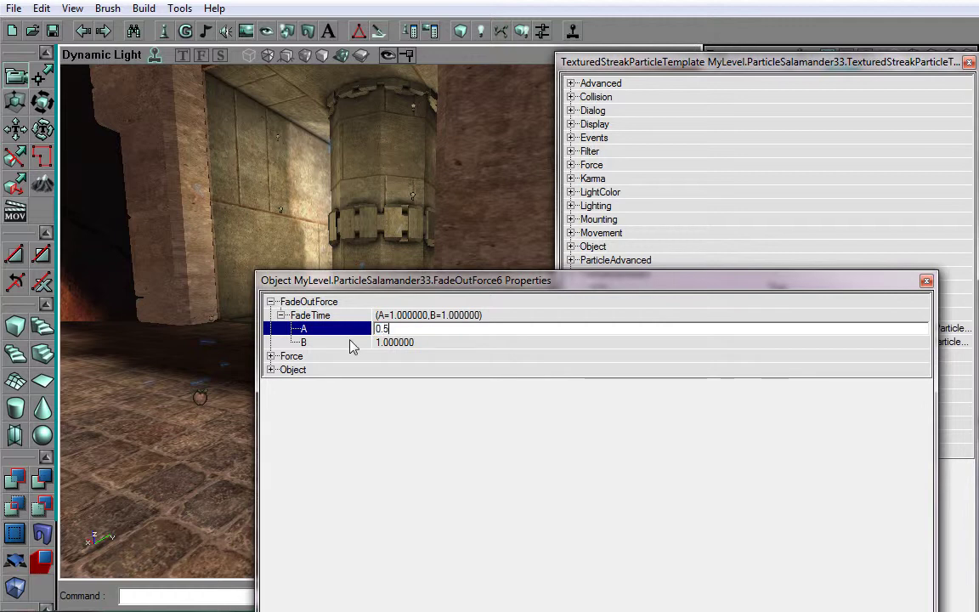
left_click(353, 343)
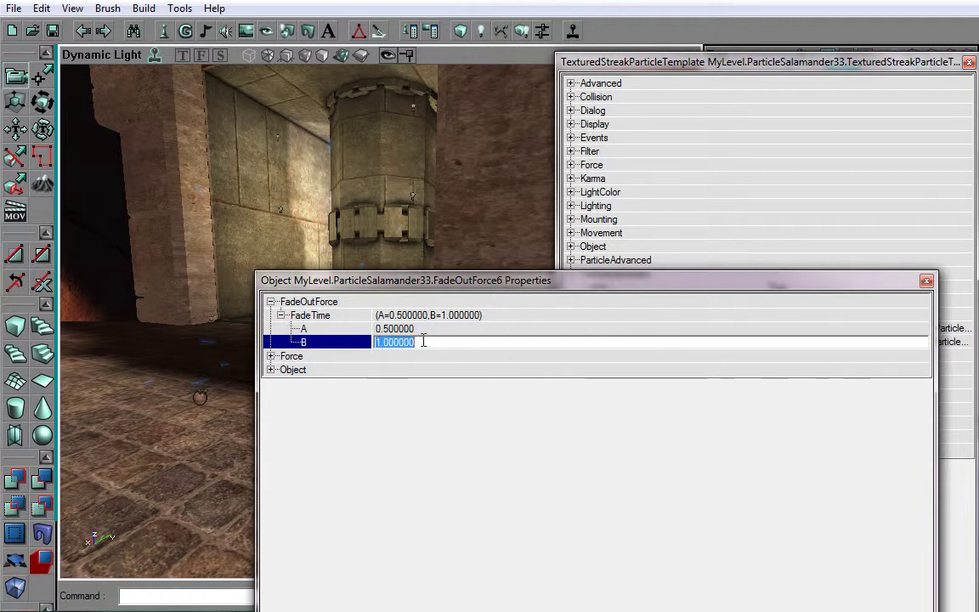
left_click(924, 284)
mouse_move(267, 345)
left_mouse_down()
mouse_move(274, 328)
mouse_move(255, 353)
left_mouse_up()
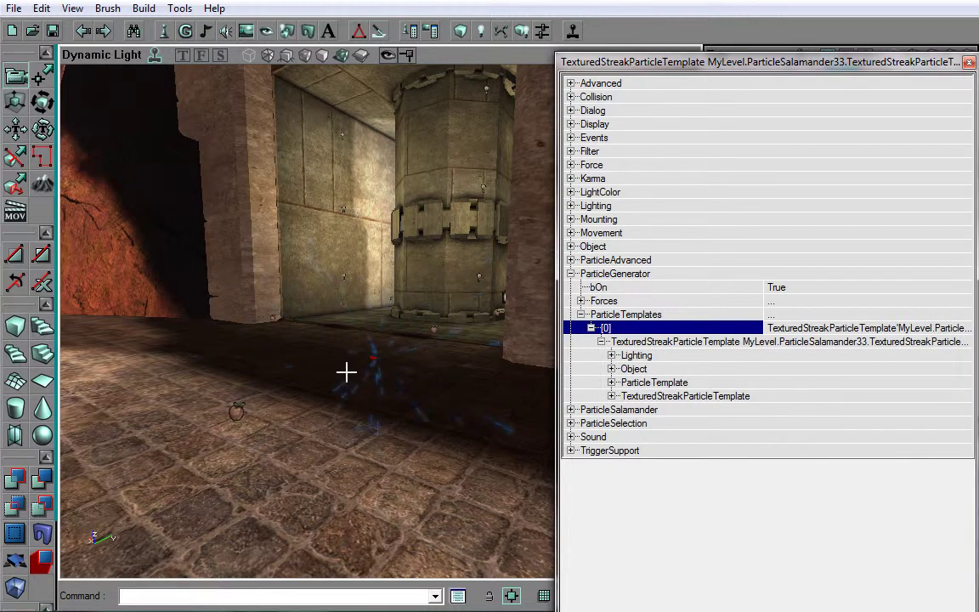
left_click_drag(337, 372, 374, 376)
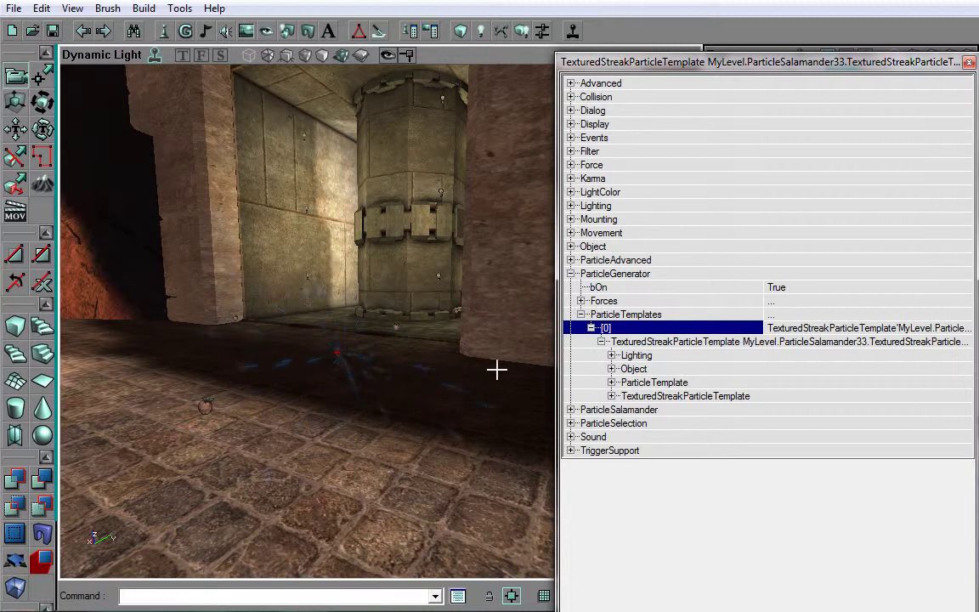
In the template's affecting forces, set the FadeOutForce's FadeTime B to 0.8 and A to 0.3.
left_click(612, 384)
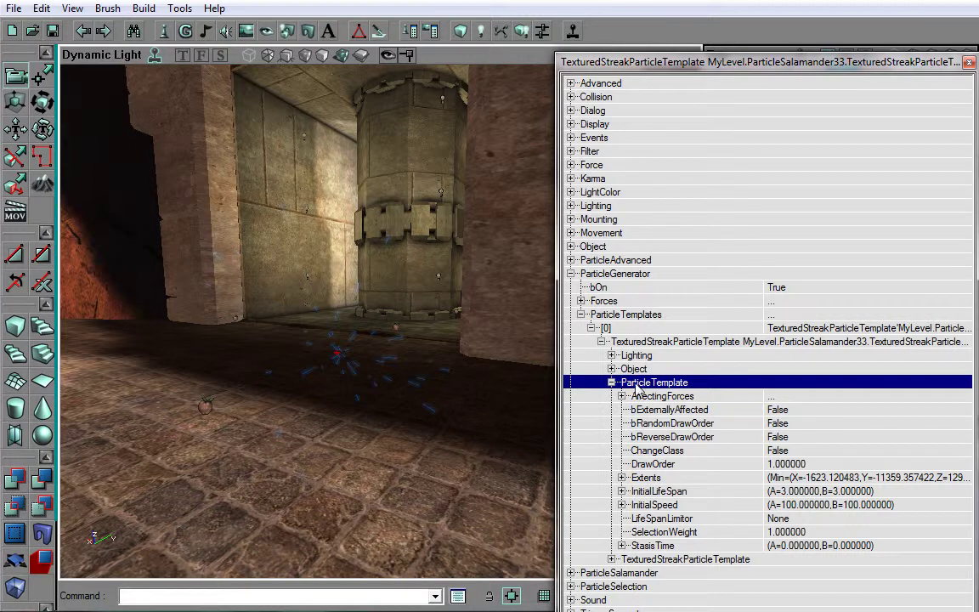
left_click(623, 397)
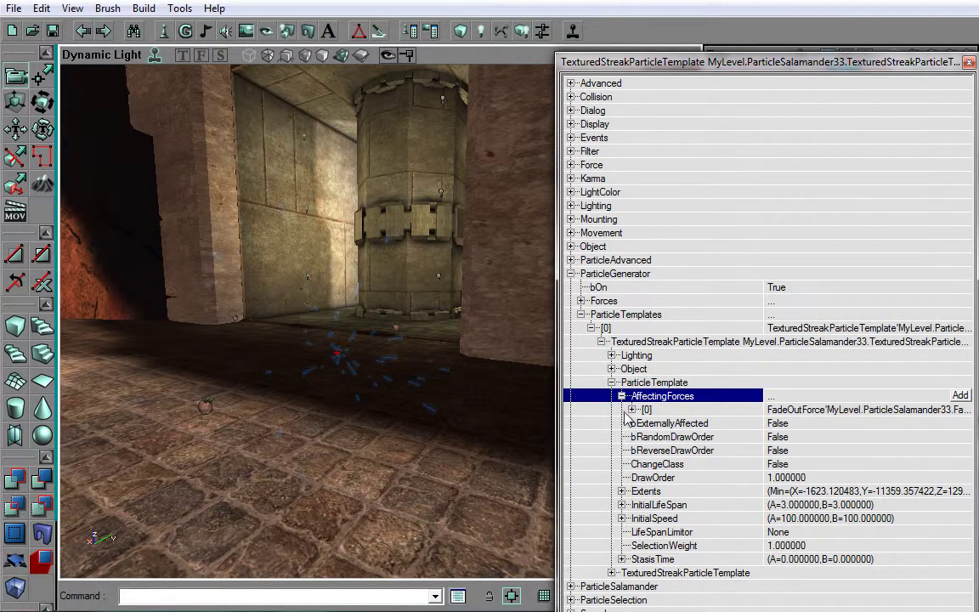
left_click(633, 411)
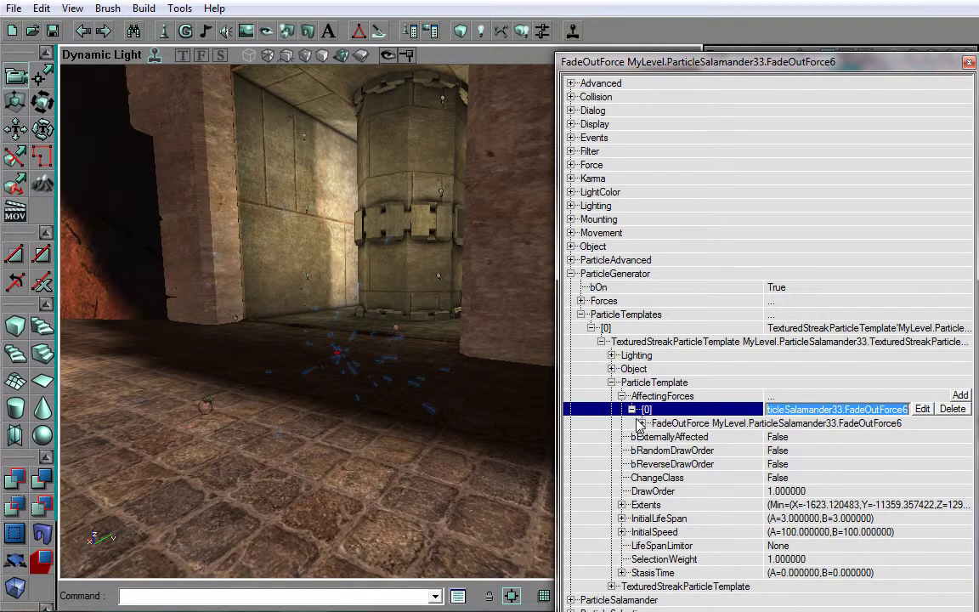
left_click(642, 423)
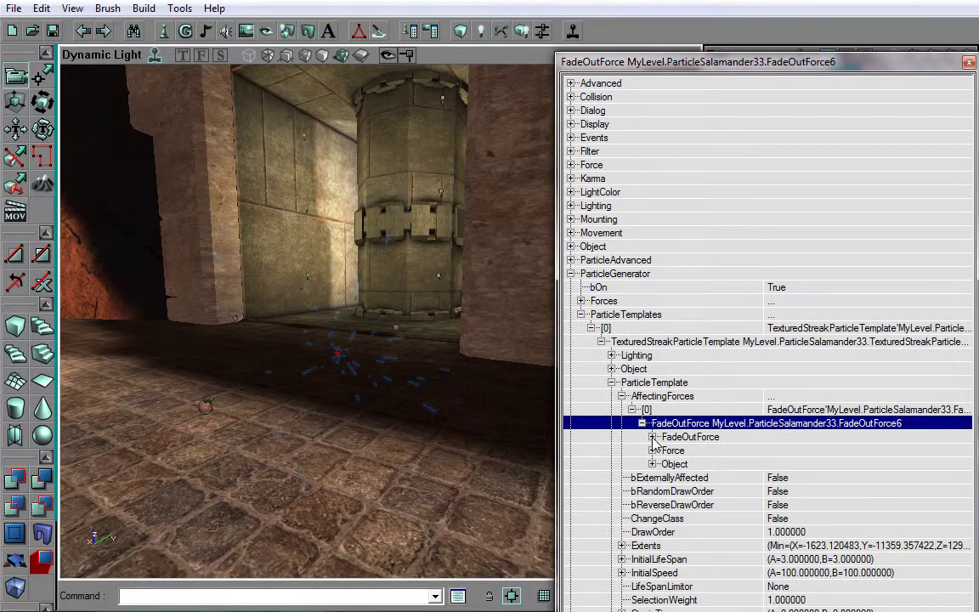
left_click(653, 436)
left_click(662, 452)
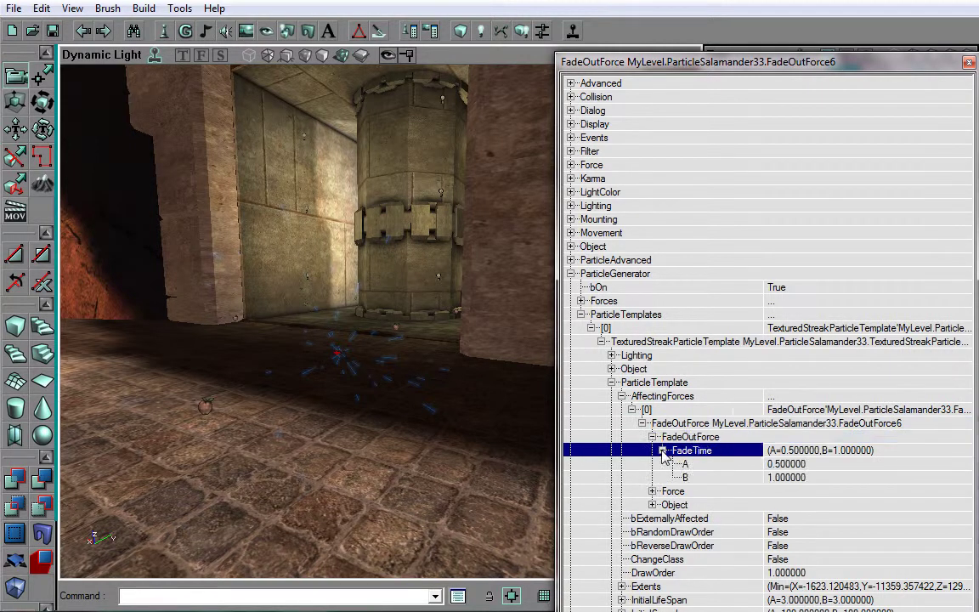
left_click(706, 478)
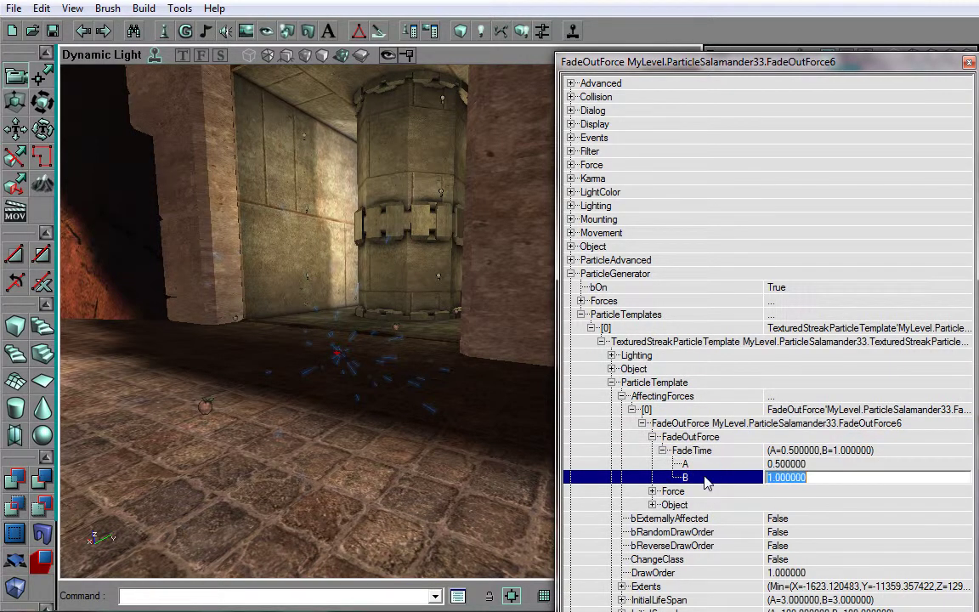
type("0.8")
left_click(706, 466)
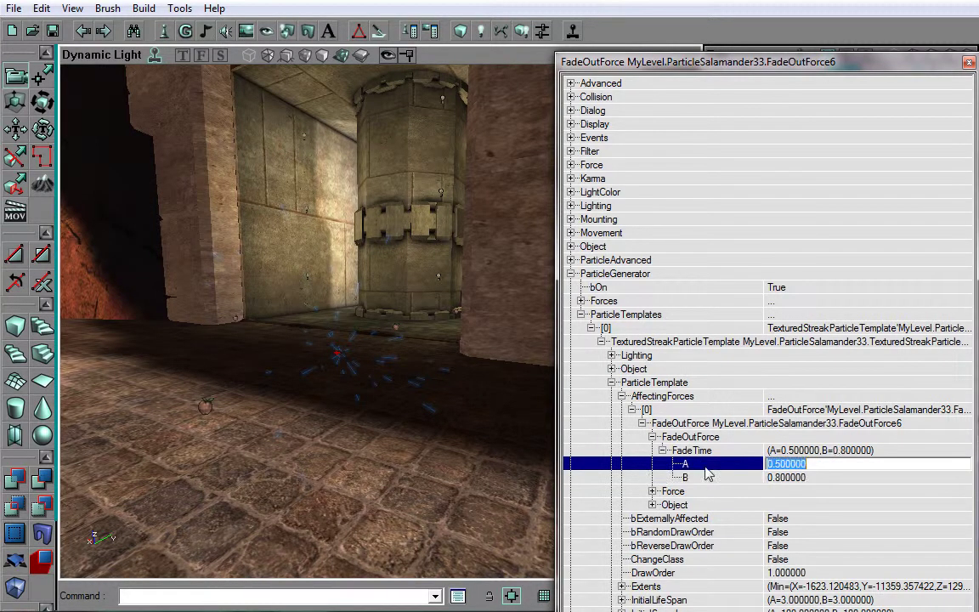
type("0.3")
key("Return")
left_click_drag(433, 415, 433, 416)
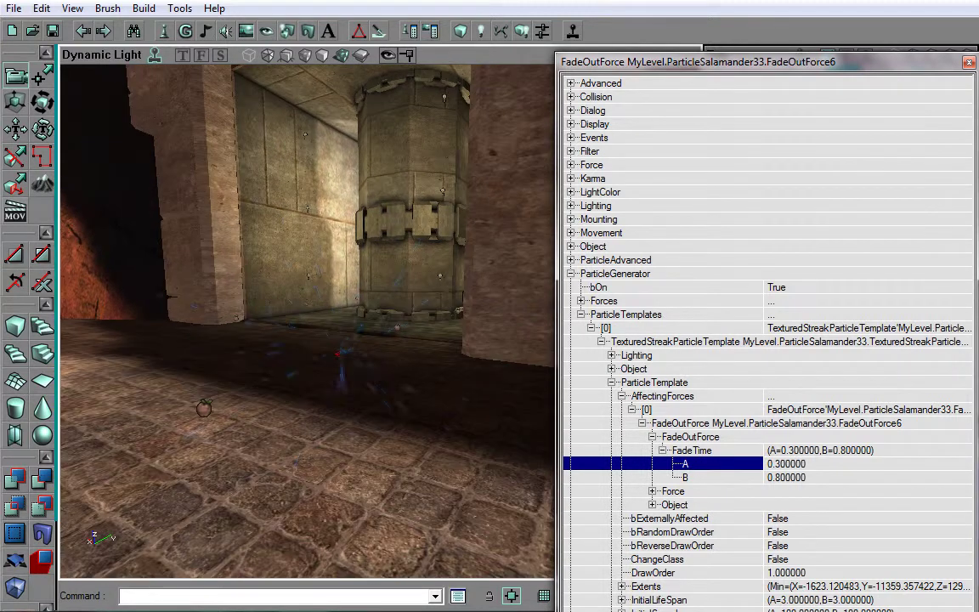
Set the particle template's InitialLifeSpan A to 2 and check the particles in the viewport.
left_click(619, 397)
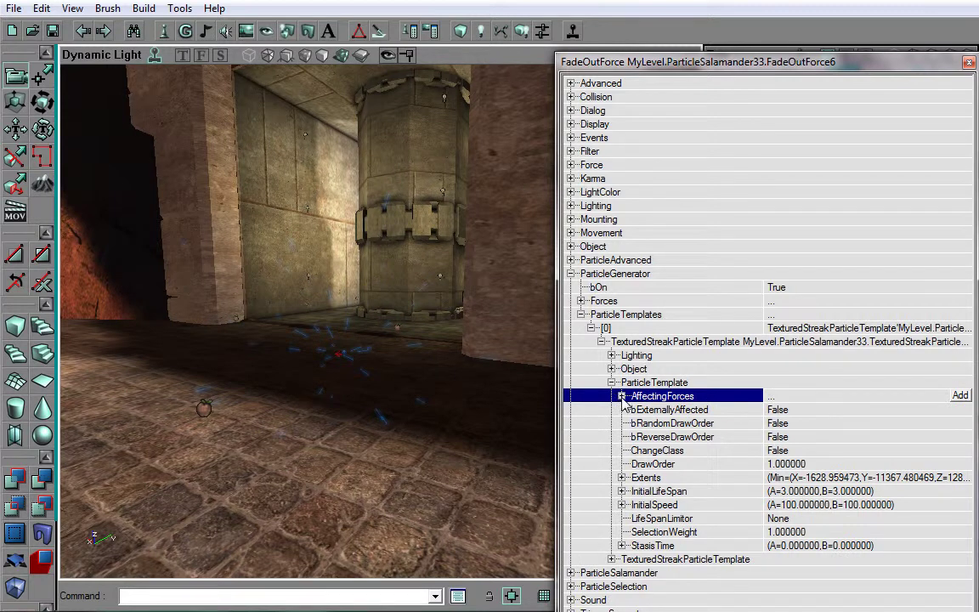
left_click(621, 491)
left_click(648, 507)
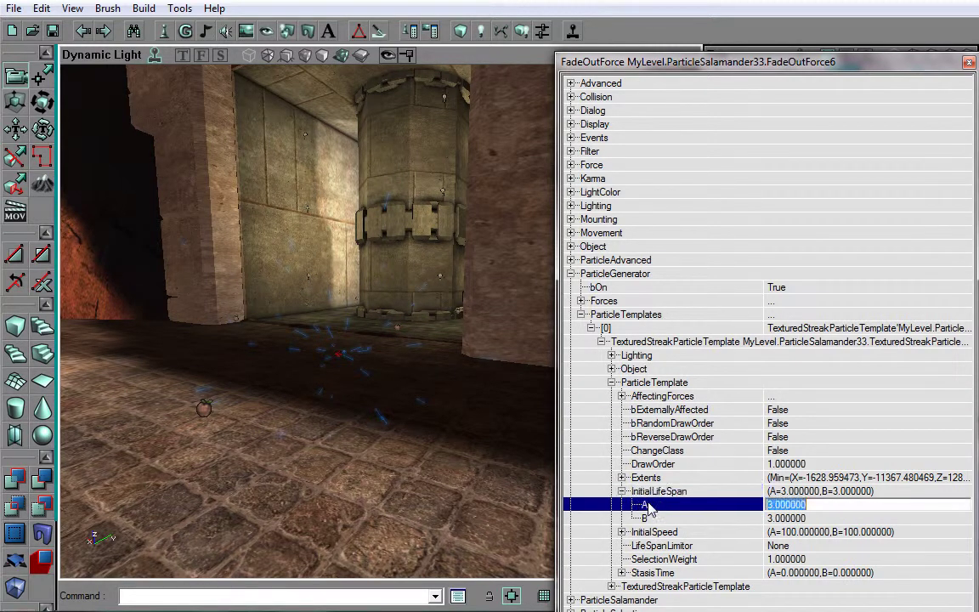
type("2")
left_click(718, 519)
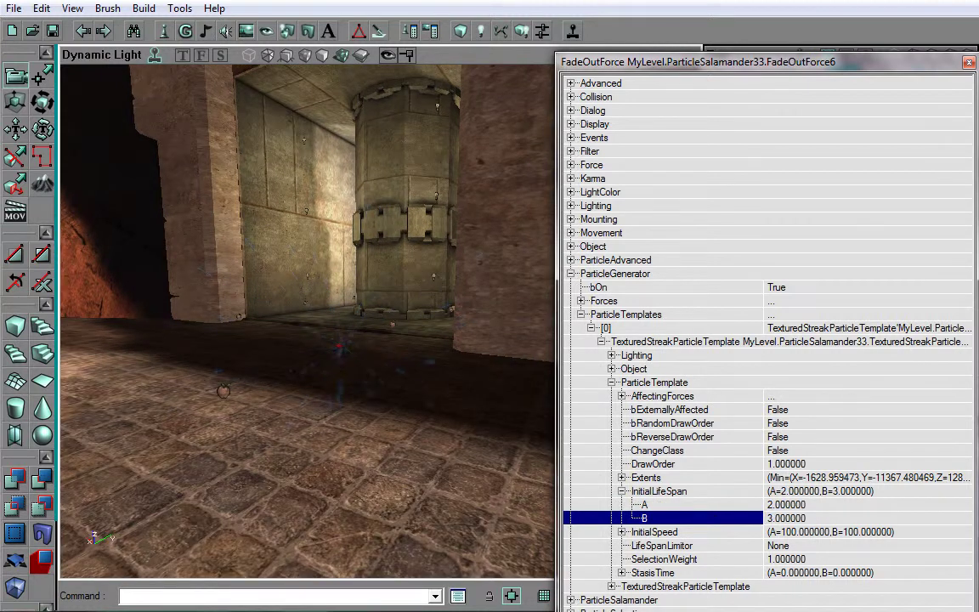
left_click_drag(395, 433, 395, 425)
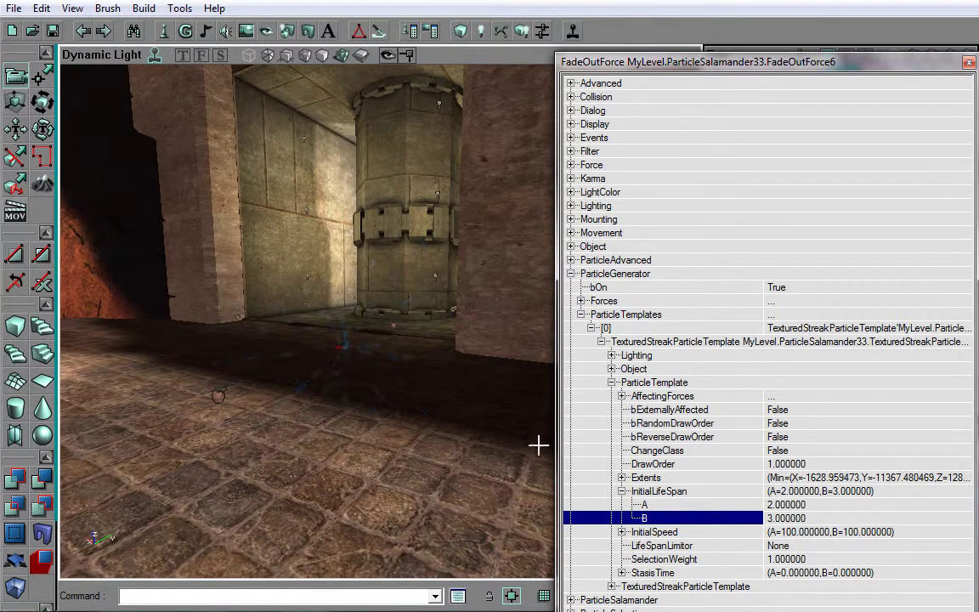
left_click(646, 491)
left_click_drag(358, 347, 358, 347)
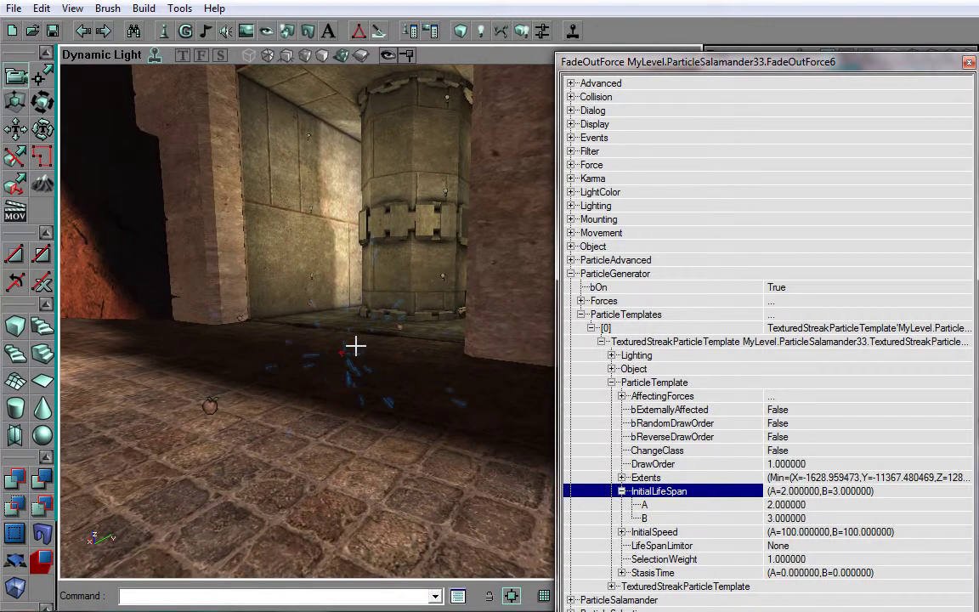
Add a ParticleSystems.FadeInForce to the textured streak particle template [0].
left_click(642, 397)
left_click(614, 341)
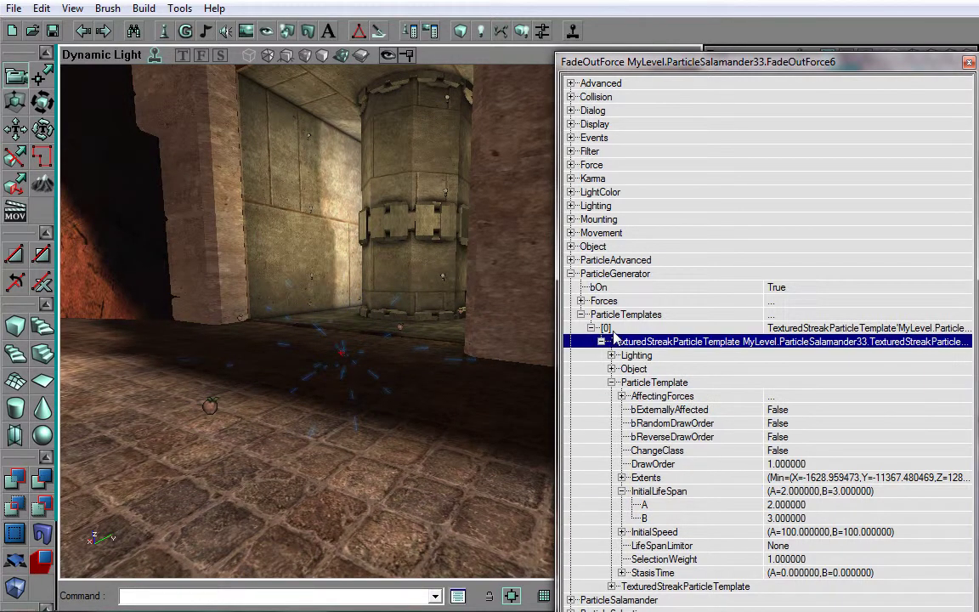
key("Up")
left_click(963, 329)
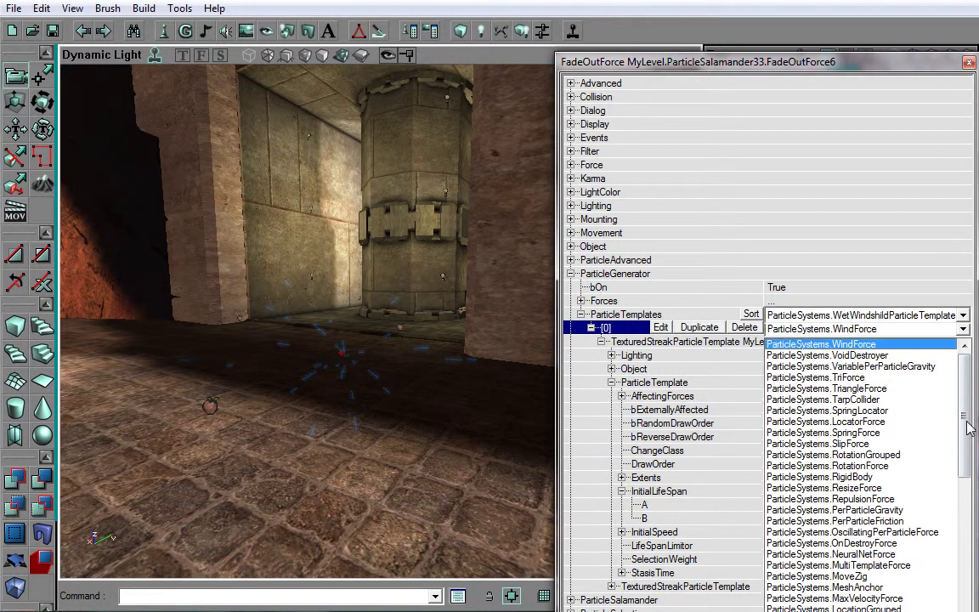
scroll(903, 510, "down", 7)
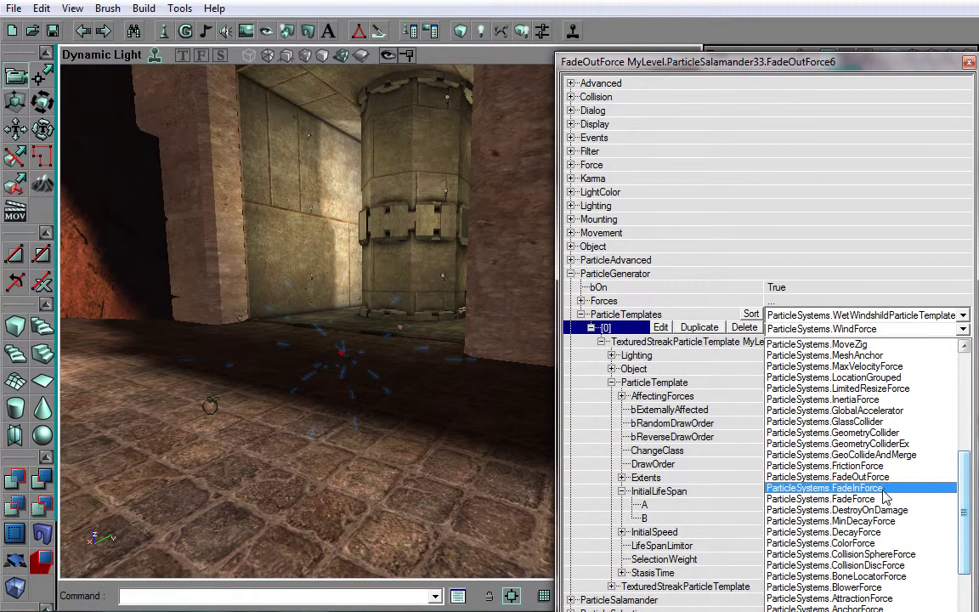
left_click(868, 487)
Set the new FadeInForce's FadeTime A to 0.2 and B to 0.4.
left_click(271, 302)
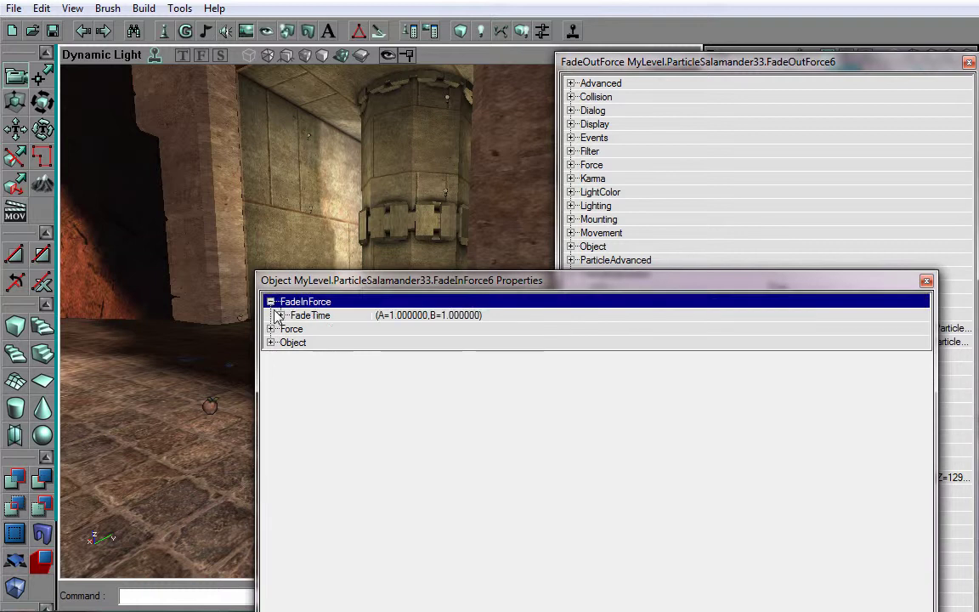
left_click(281, 315)
left_click(306, 329)
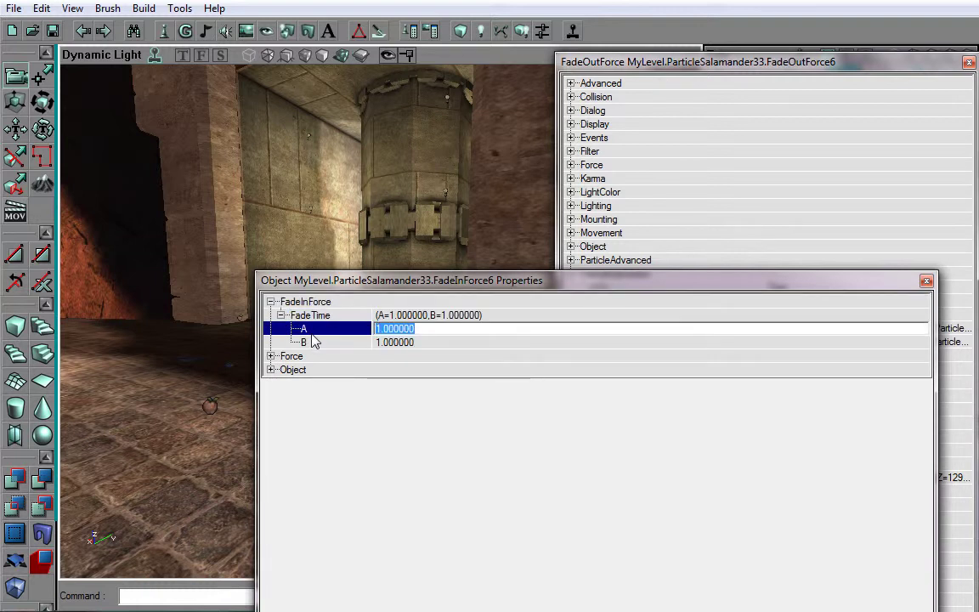
type("0.2")
left_click(321, 343)
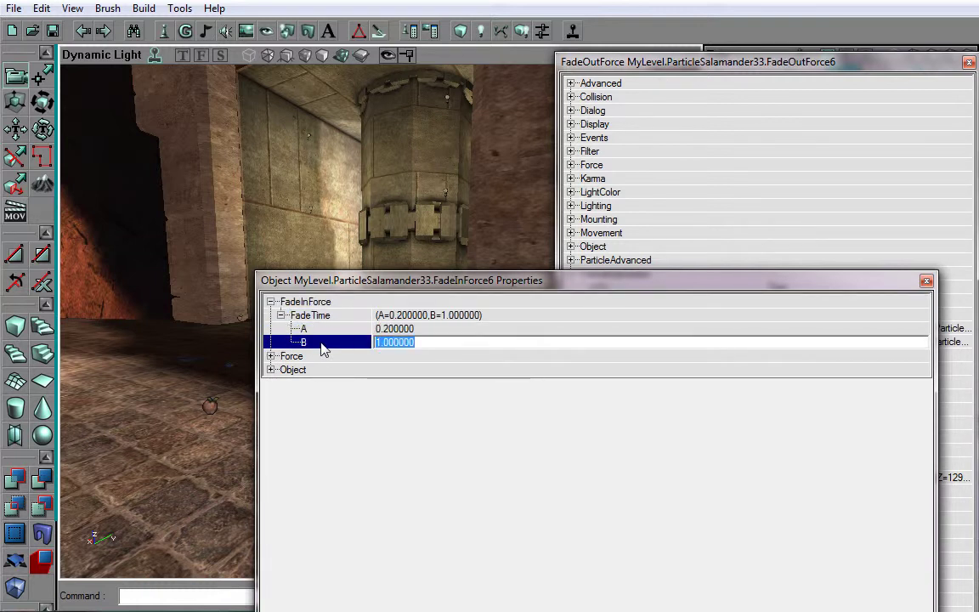
type("0.4")
left_click(453, 332)
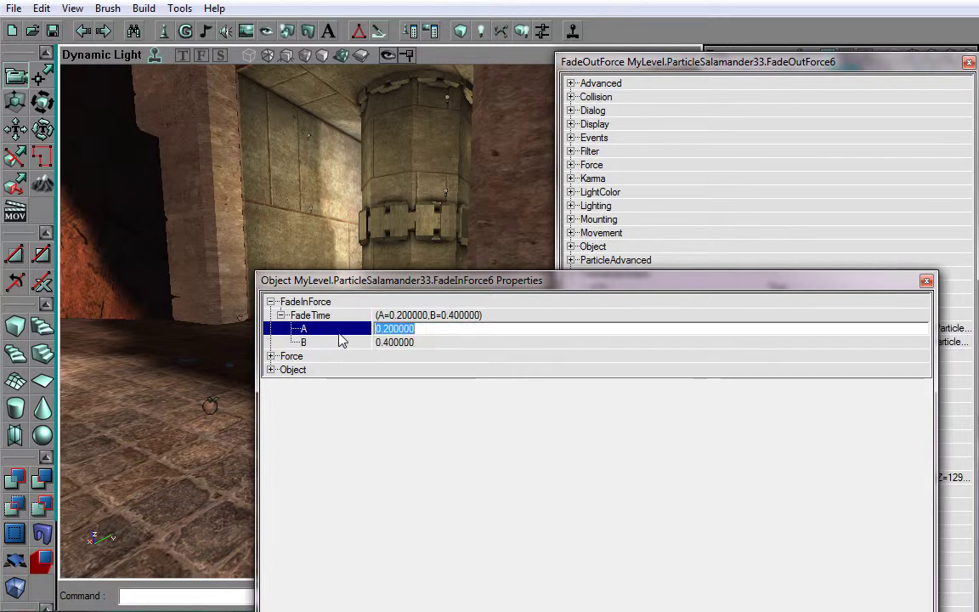
Close the fade-in force settings and inspect the streak particles up close in the viewport.
left_click(926, 282)
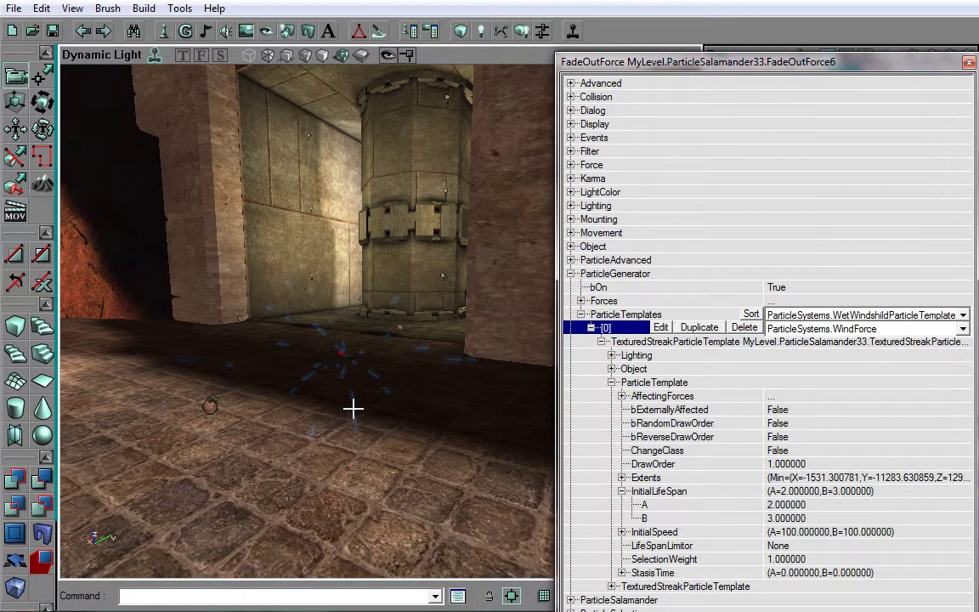
mouse_move(338, 410)
left_mouse_down()
mouse_move(314, 450)
mouse_move(361, 357)
mouse_move(356, 376)
left_mouse_up()
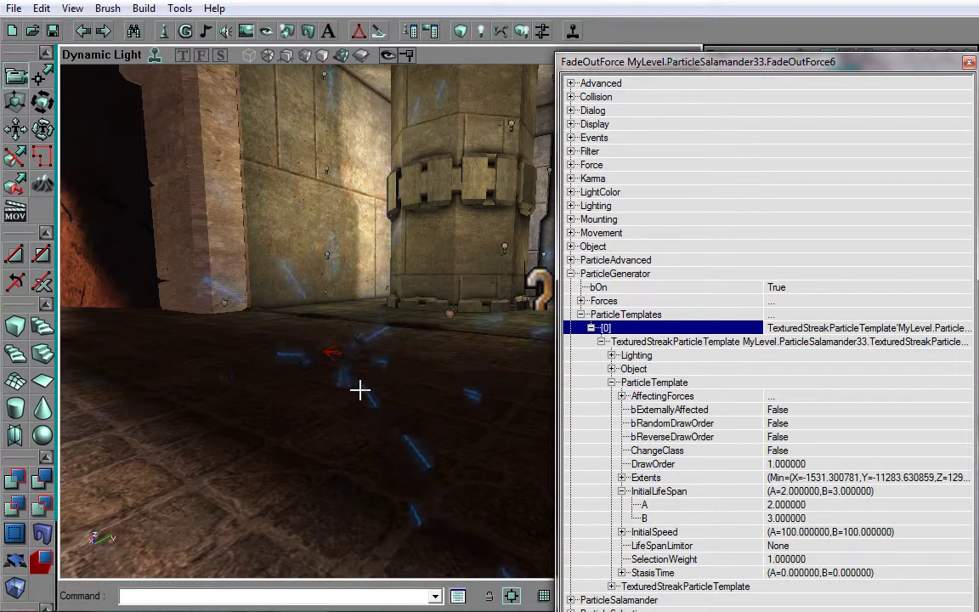
mouse_move(360, 390)
left_mouse_down()
mouse_move(361, 442)
mouse_move(363, 389)
left_mouse_up()
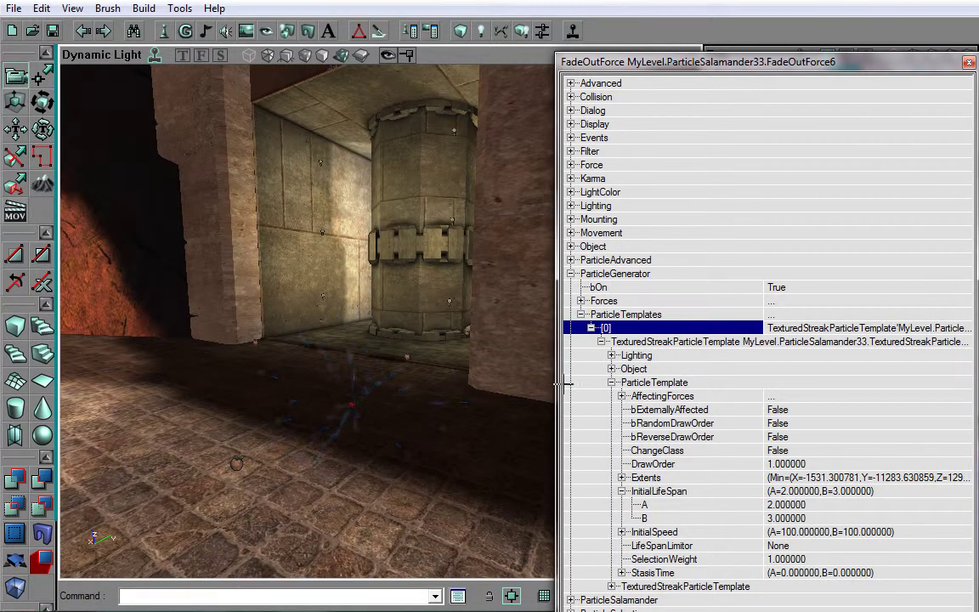
Add a ParticleSystems.PerParticleFriction force to the textured streak particle template [0].
left_click(637, 329)
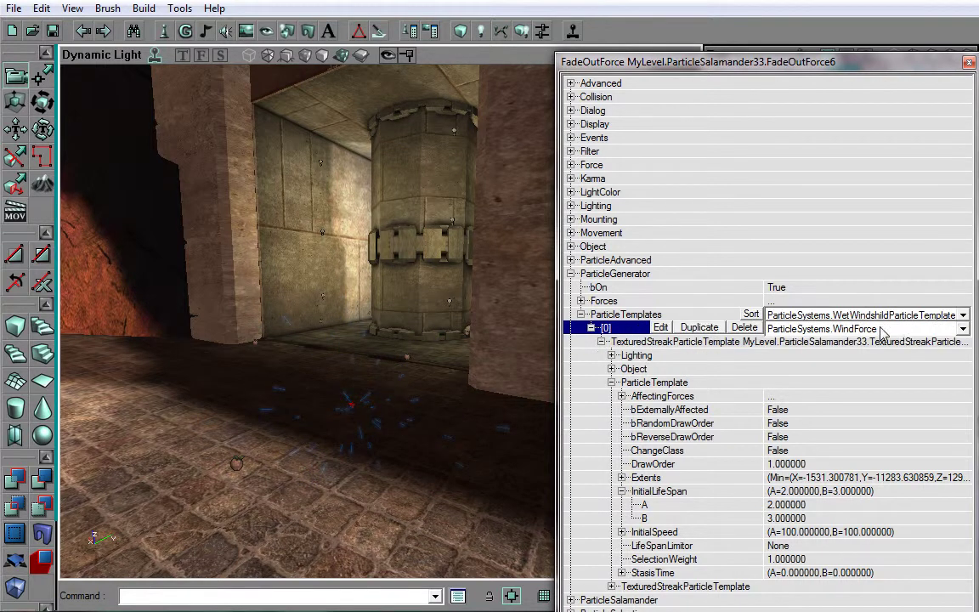
left_click(963, 329)
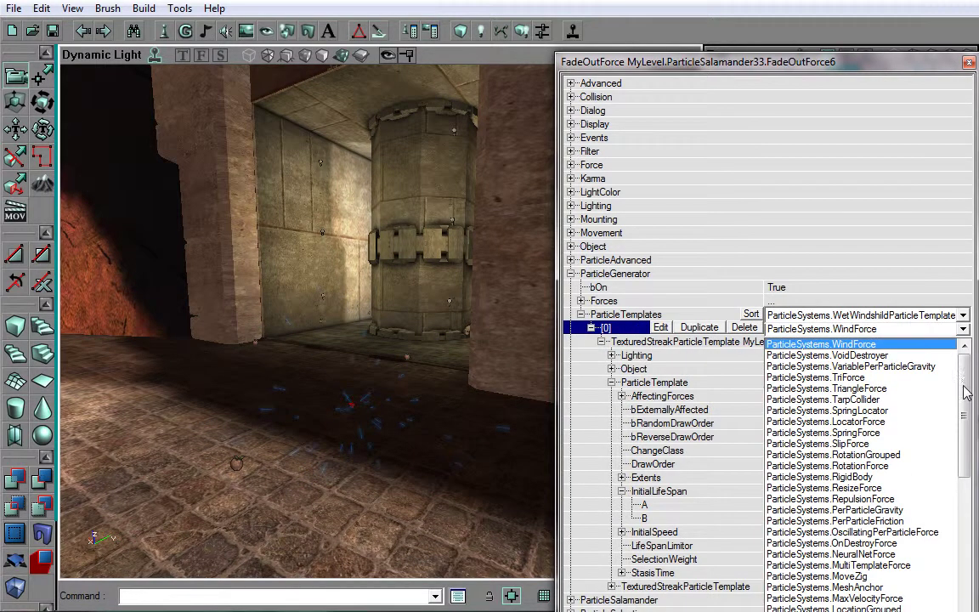
left_click(917, 522)
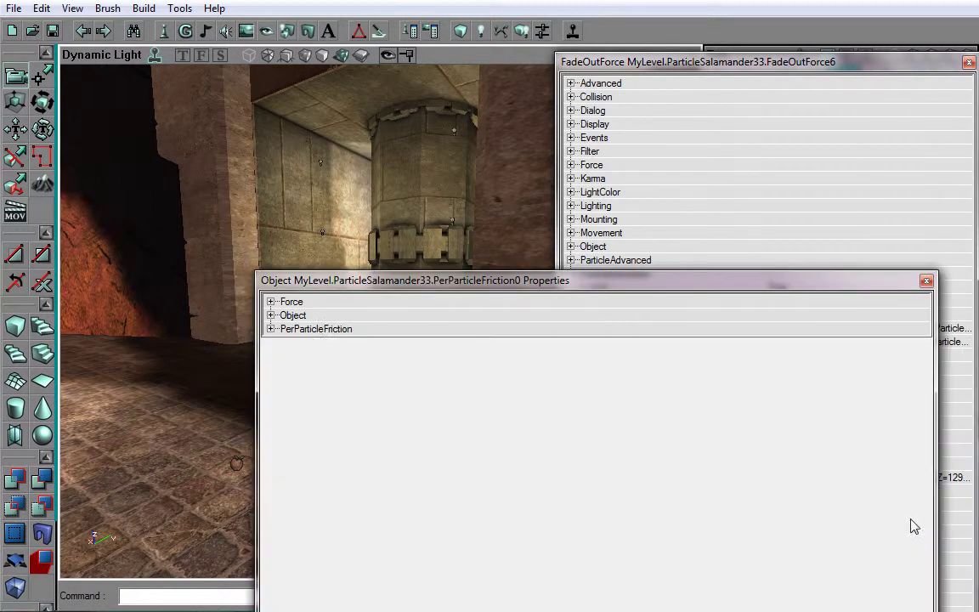
Set the new PerParticleFriction's Friction A and B to 0.5 and check the particles in the viewport.
left_click(270, 329)
left_click(281, 343)
left_click(320, 357)
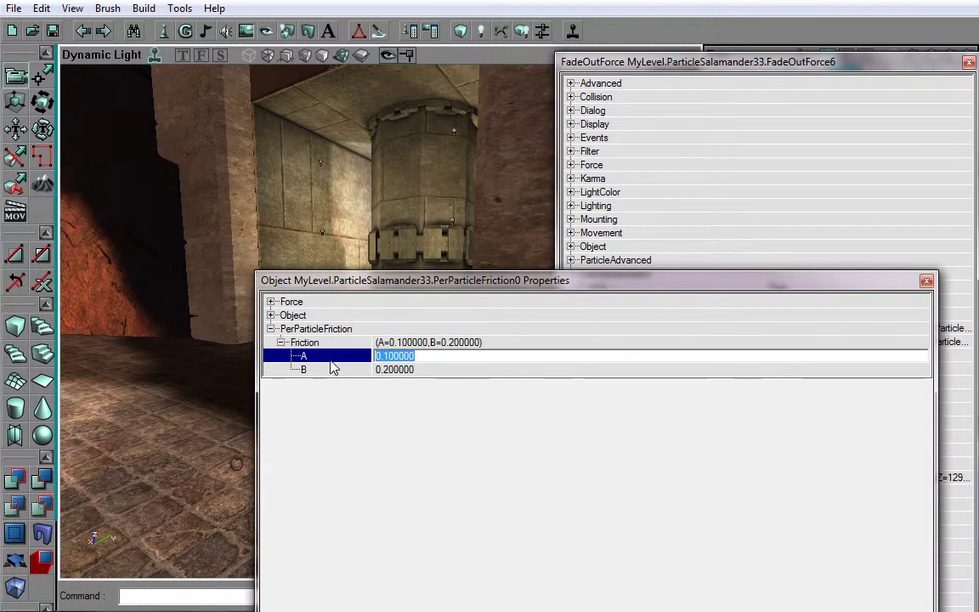
type("0.5")
left_click(333, 369)
type("0.5")
left_click(338, 361)
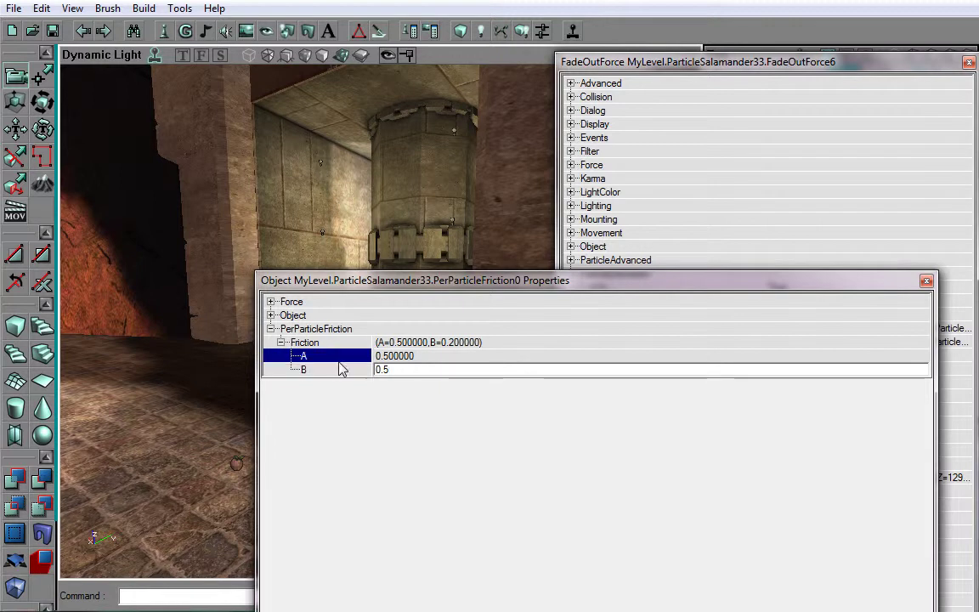
left_click(926, 280)
mouse_move(416, 339)
left_mouse_down()
mouse_move(438, 400)
mouse_move(416, 341)
left_mouse_up()
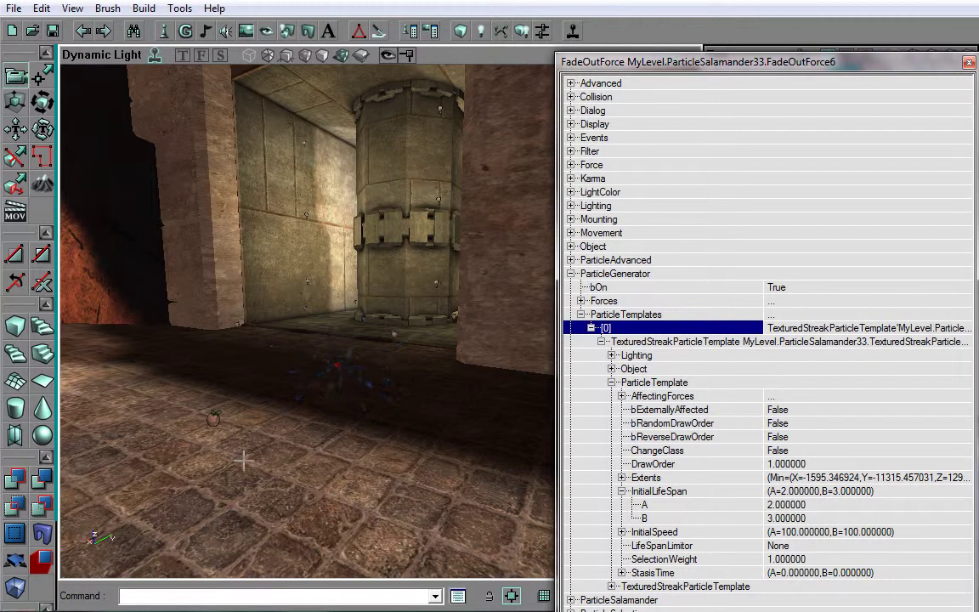
mouse_move(395, 406)
left_mouse_down()
mouse_move(393, 379)
mouse_move(452, 362)
mouse_move(387, 392)
left_mouse_up()
Collapse the existing streak template and add a ParticleSystems.RotatingParticleTemplate to the generator's particle templates.
left_click(592, 328)
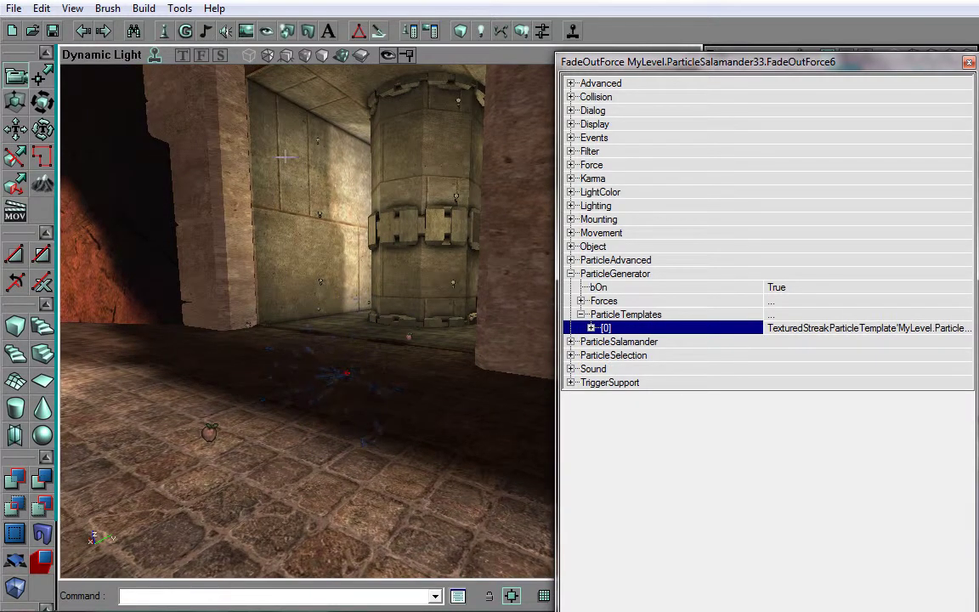
left_click(605, 314)
left_click(582, 314)
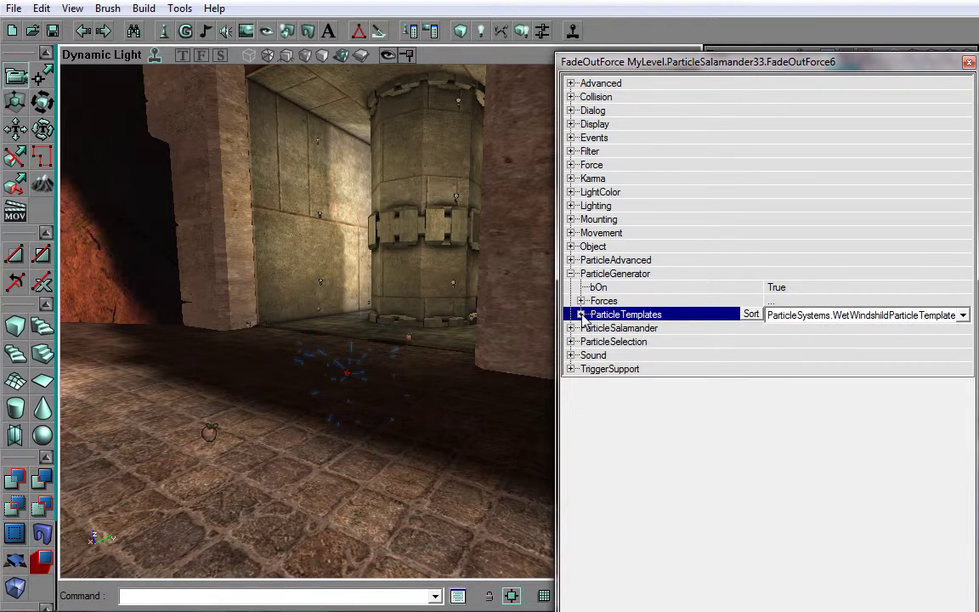
left_click(963, 316)
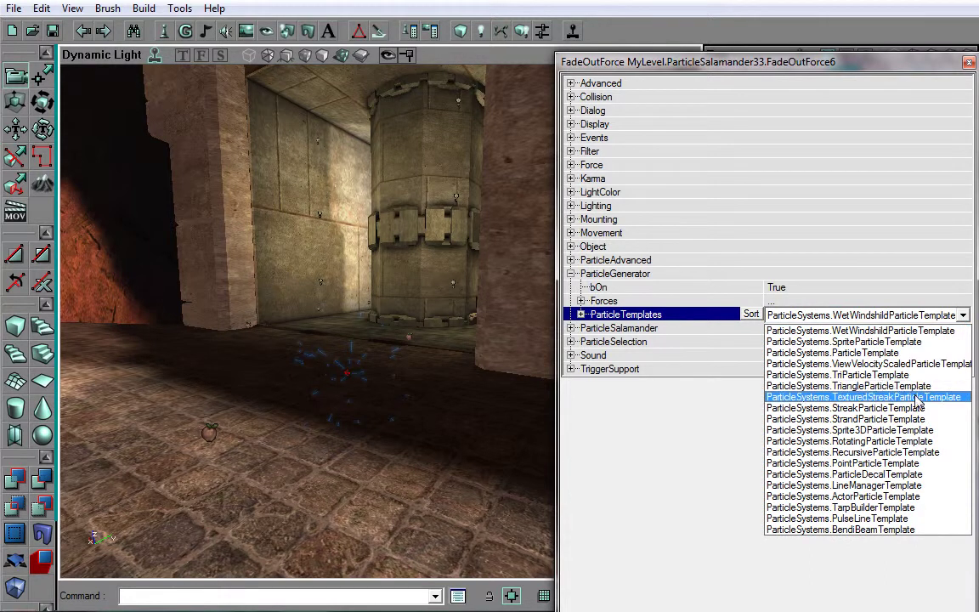
left_click(918, 442)
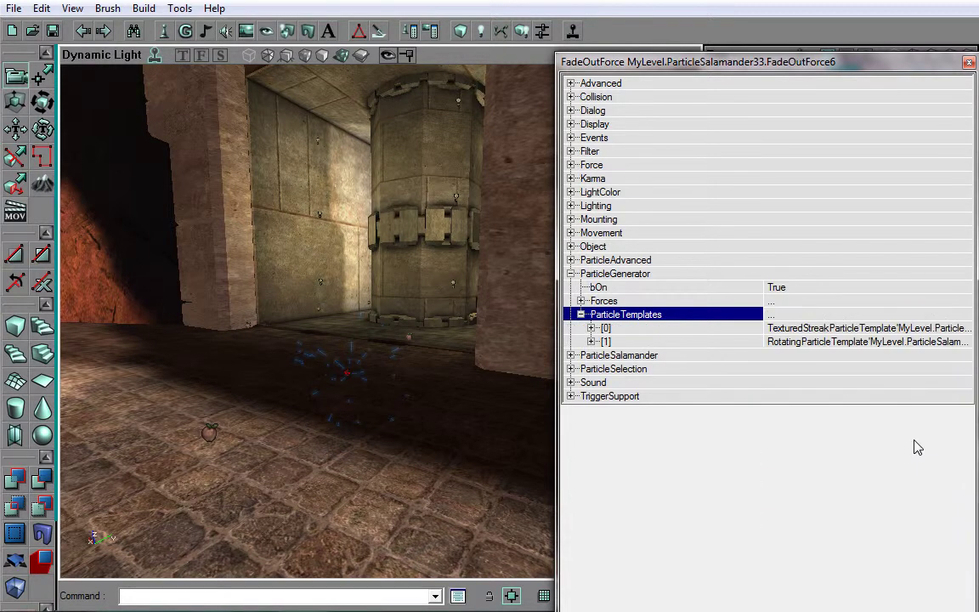
Expand the rotating template's sprite properties and browse the Sparks texture group of the ParticleSystems package for its Sprite.
left_click(591, 341)
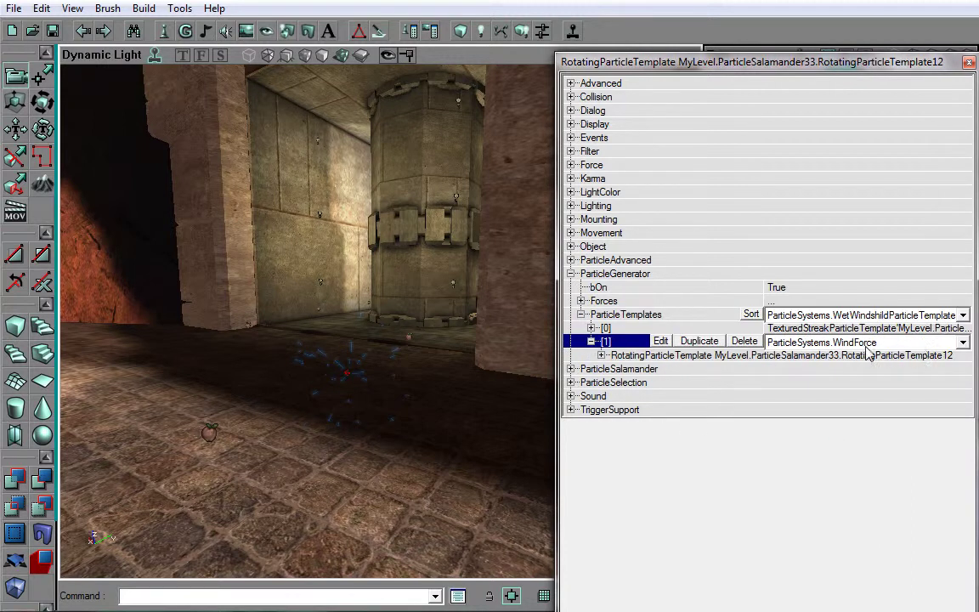
left_click(617, 358)
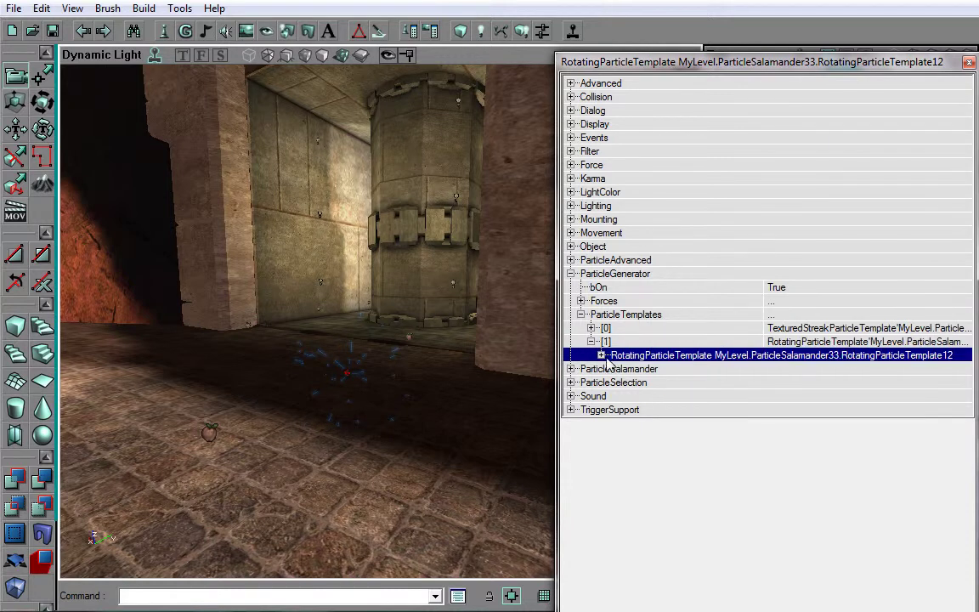
left_click(602, 356)
left_click(613, 451)
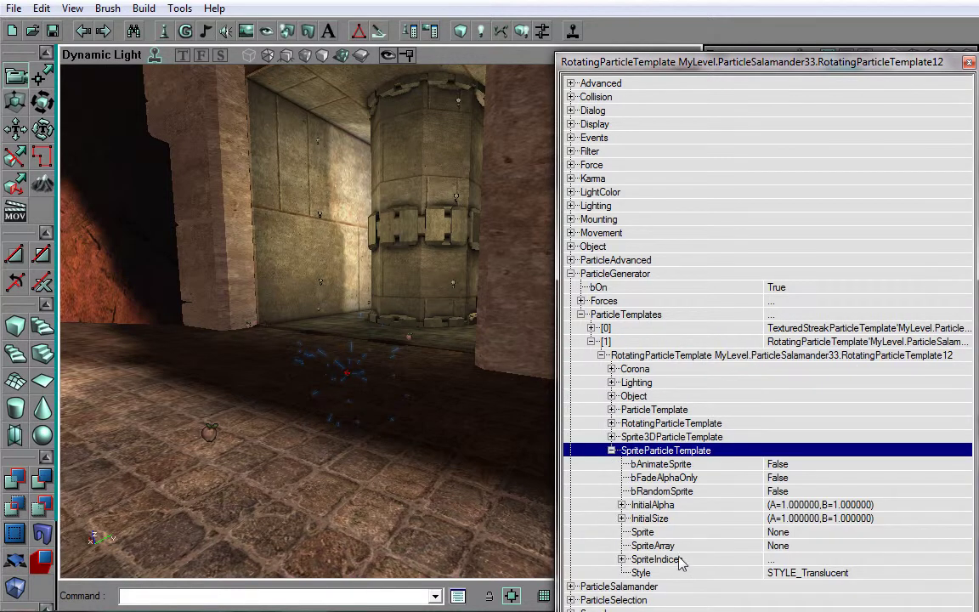
left_click(661, 532)
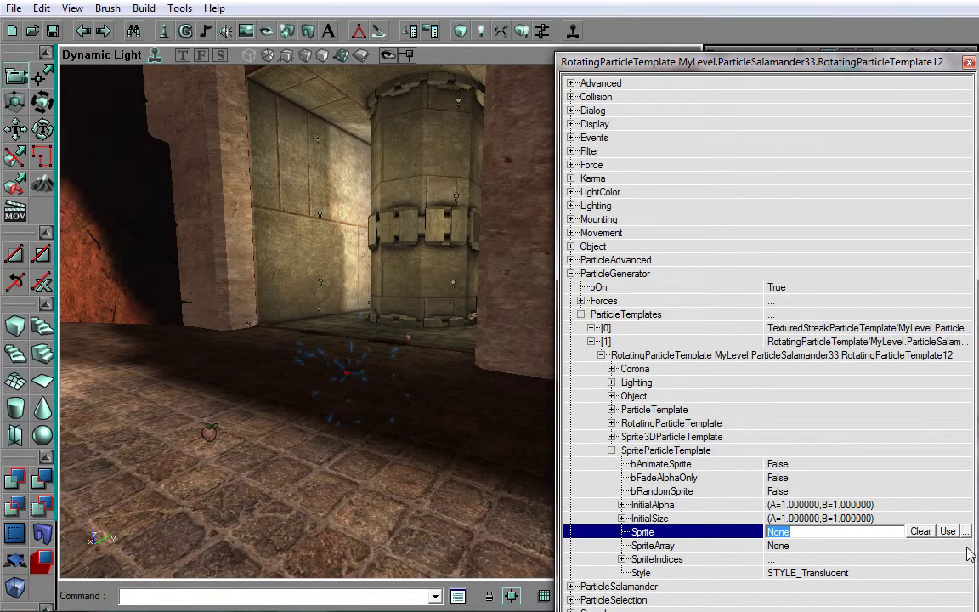
scroll(344, 352, "down", 6)
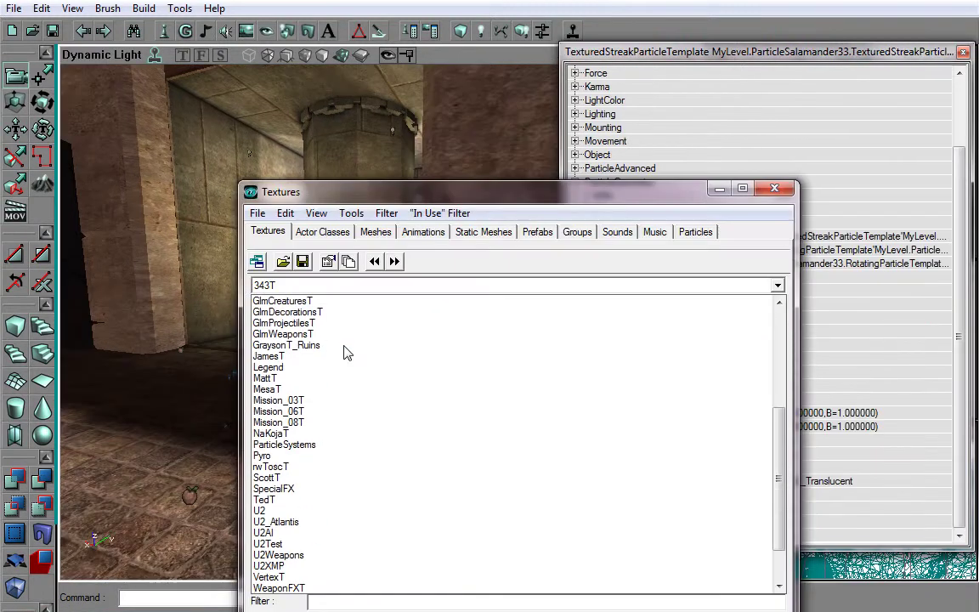
left_click(313, 457)
left_click(334, 306)
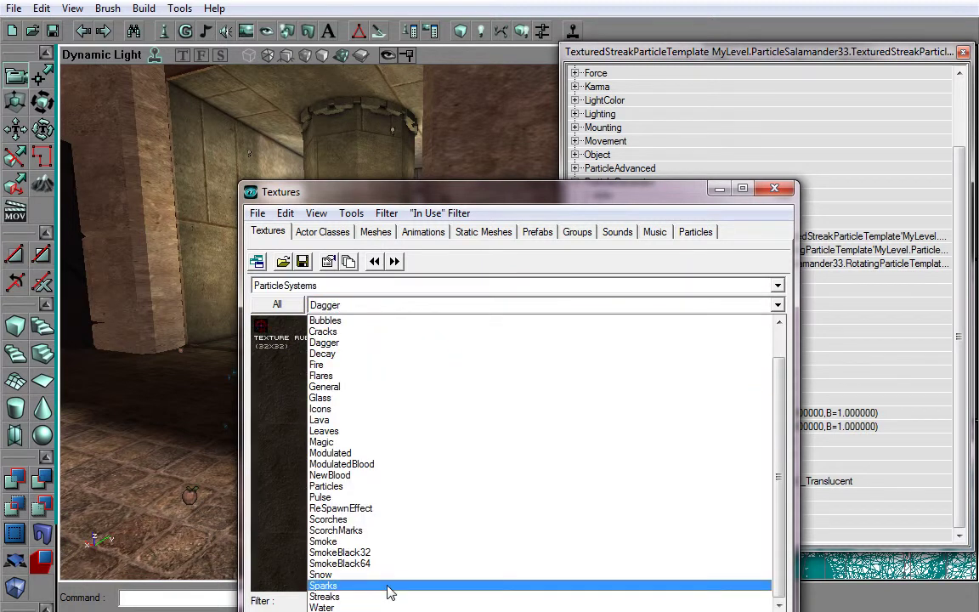
left_click(389, 586)
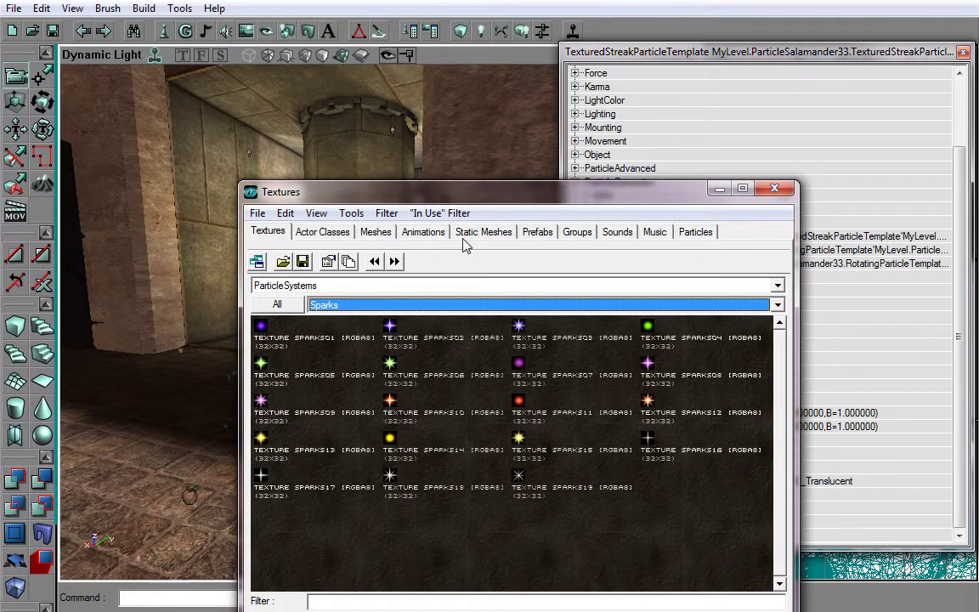
Assign the Sparks18 texture as the rotating particle template's Sprite and check it in the viewport.
left_click(390, 479)
left_click_drag(556, 203, 397, 182)
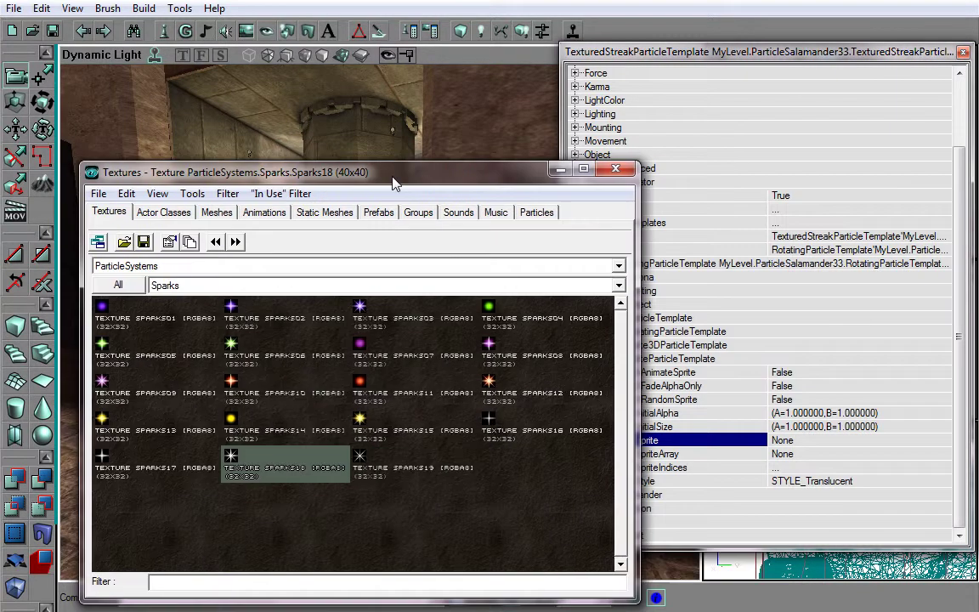
left_click(681, 442)
left_click(927, 439)
left_click(498, 175)
left_click(560, 170)
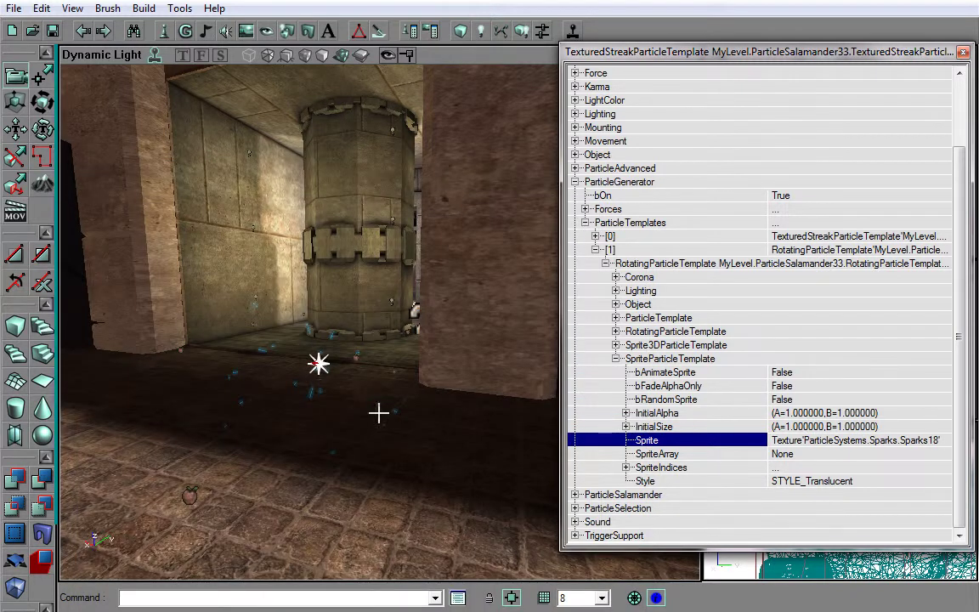
left_click_drag(378, 415, 336, 340)
left_click_drag(344, 408, 354, 374)
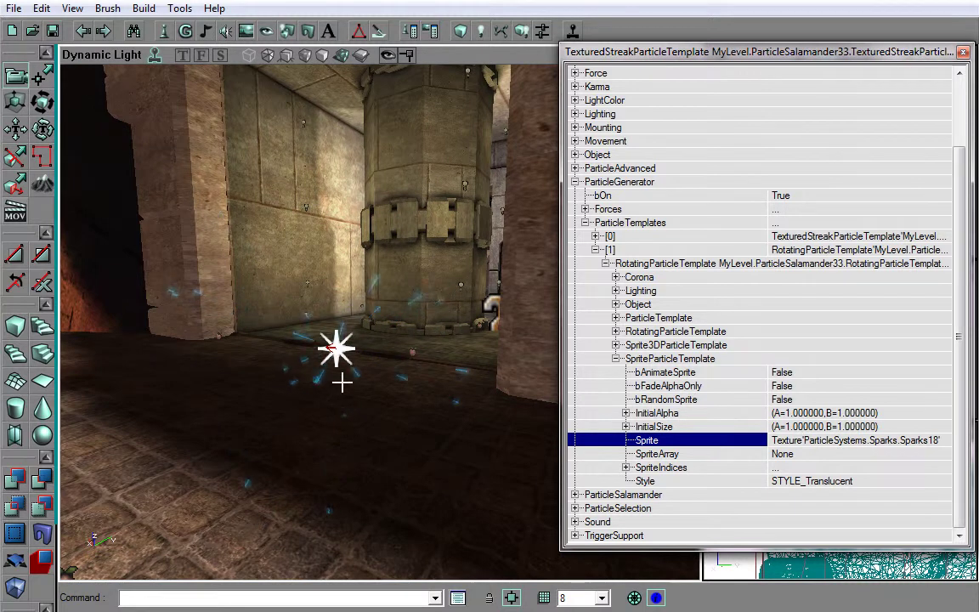
Set the rotating particle template's InitialAngle B to 360 and check the rotated sprites in the viewport.
left_click(650, 454)
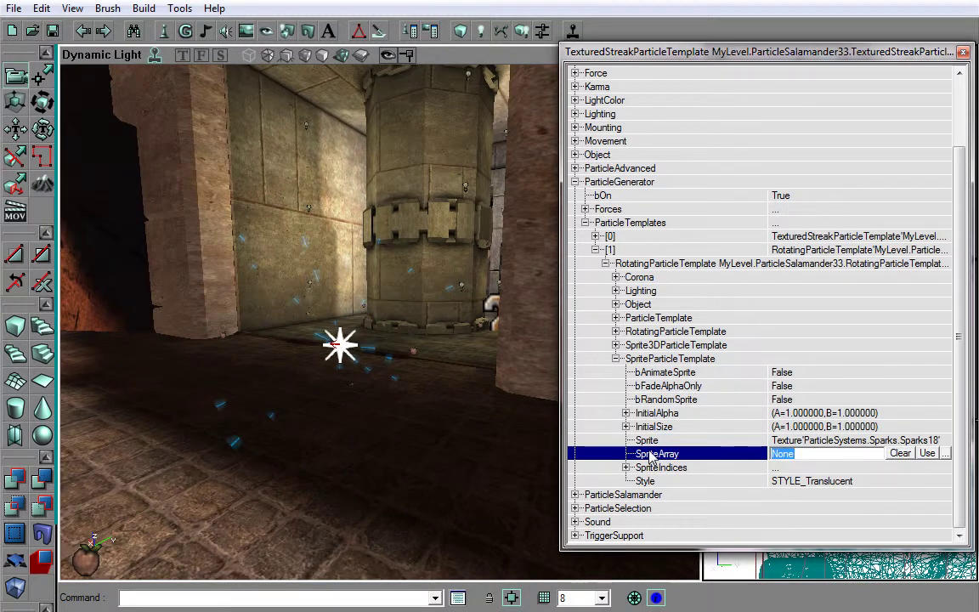
left_click(656, 399)
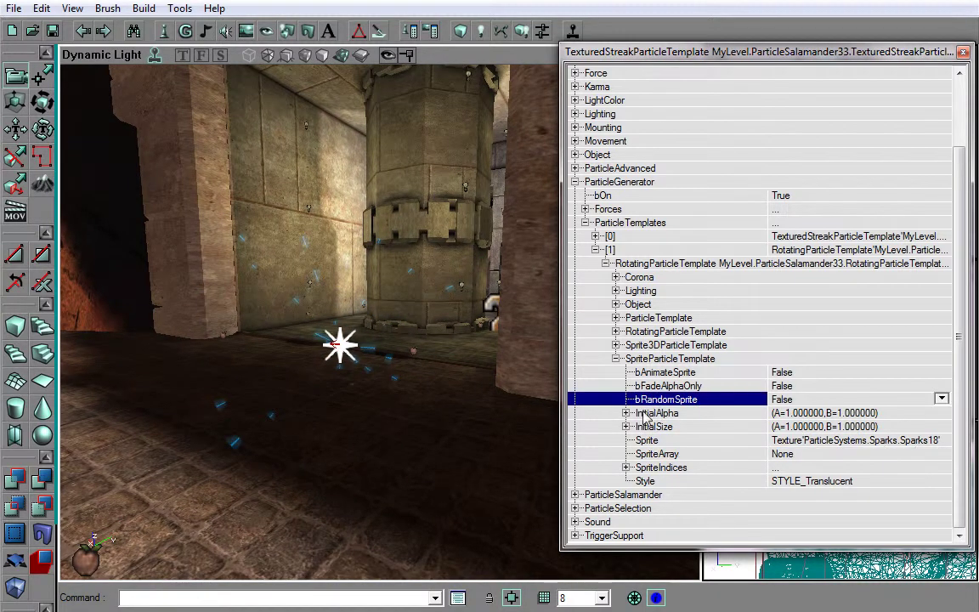
left_click(617, 359)
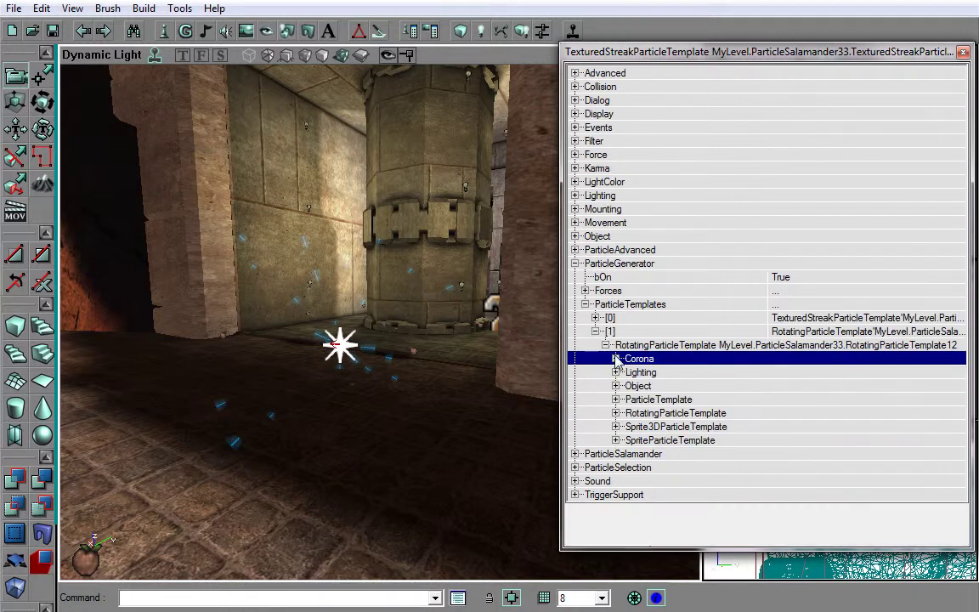
left_click(616, 413)
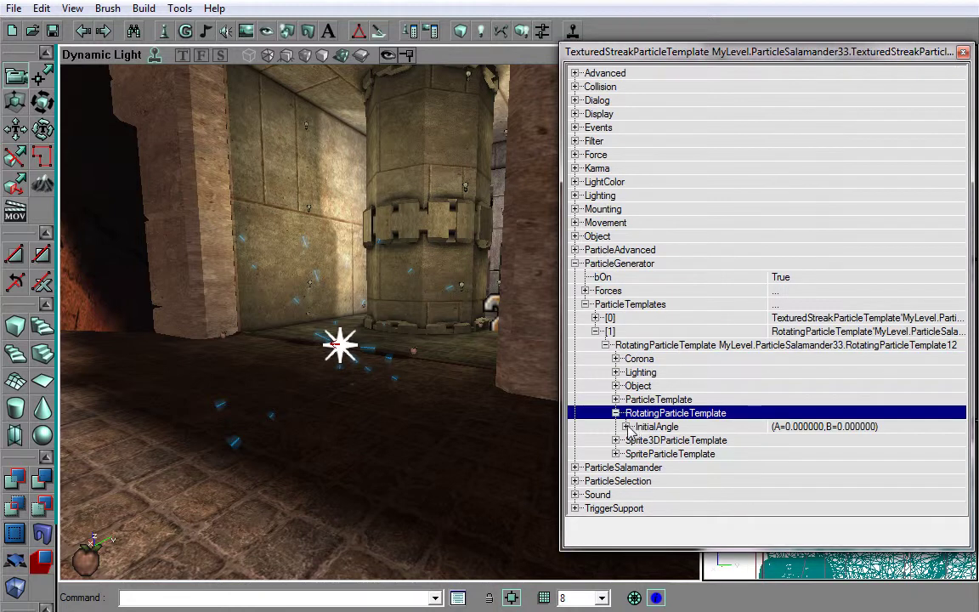
left_click(627, 426)
left_click(646, 440)
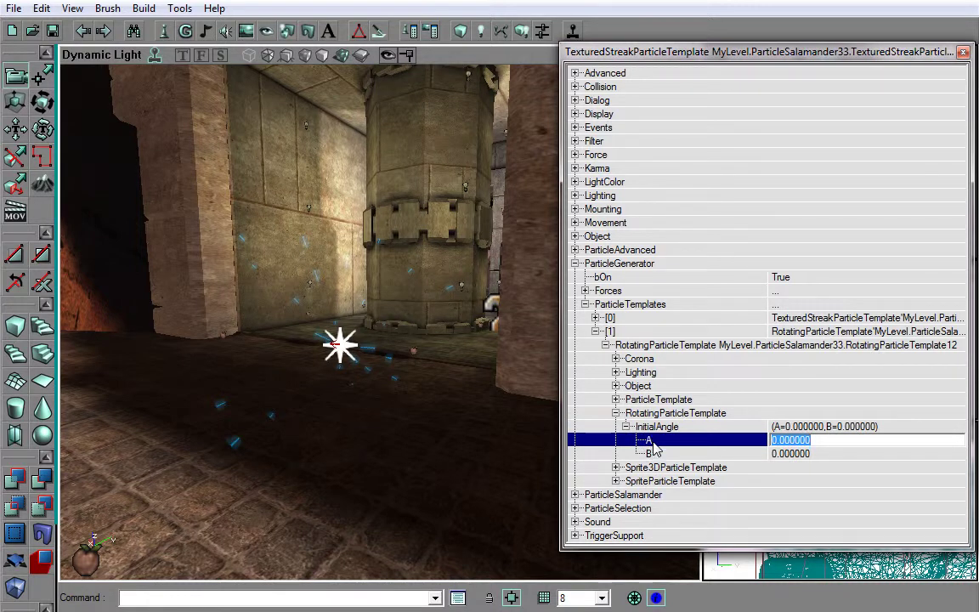
left_click(655, 453)
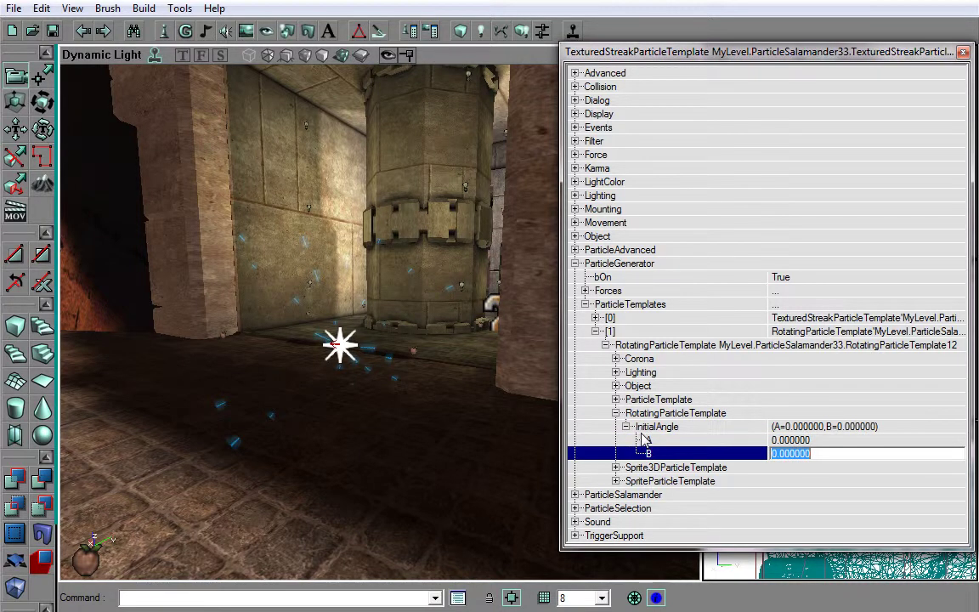
type("360")
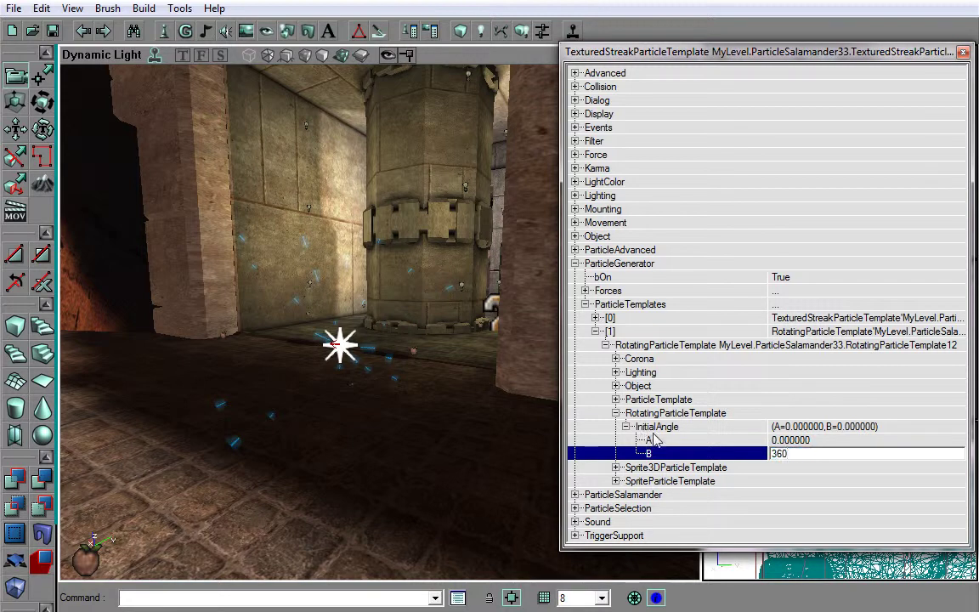
left_click(650, 440)
left_click_drag(461, 406, 462, 387)
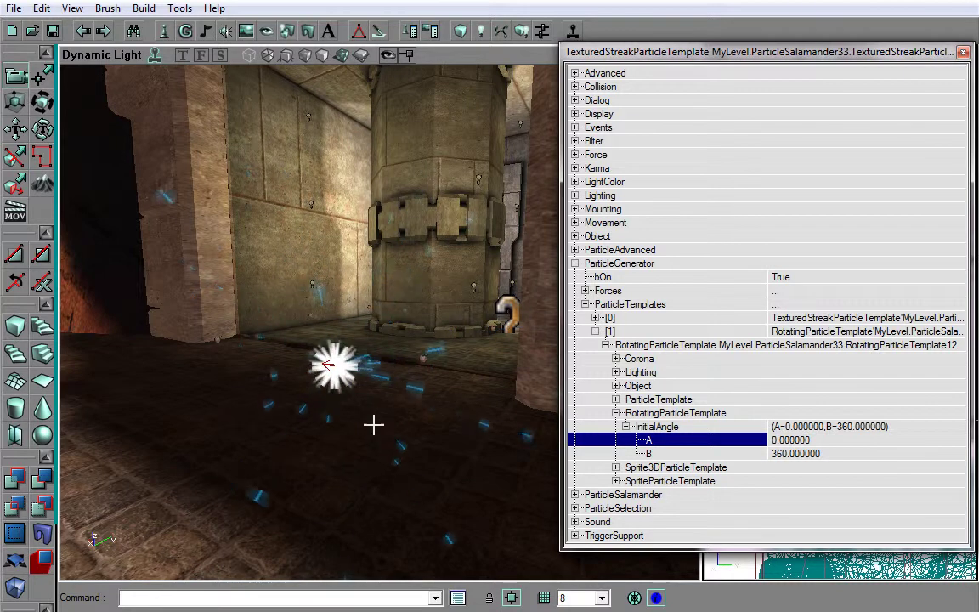
Set the rotating particle template's InitialLifeSpan A to 2 and check the sprites in the viewport.
left_click(616, 413)
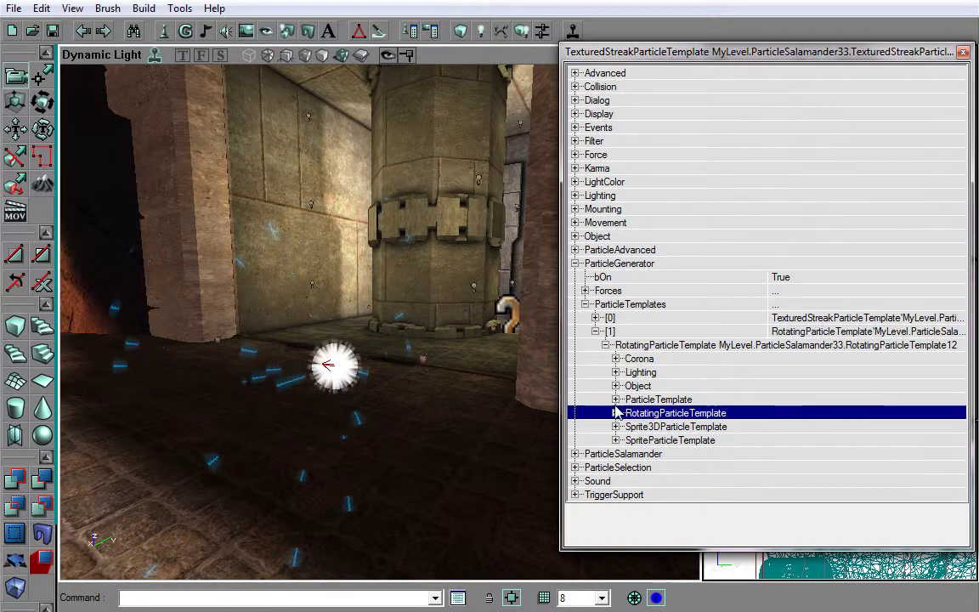
left_click(616, 399)
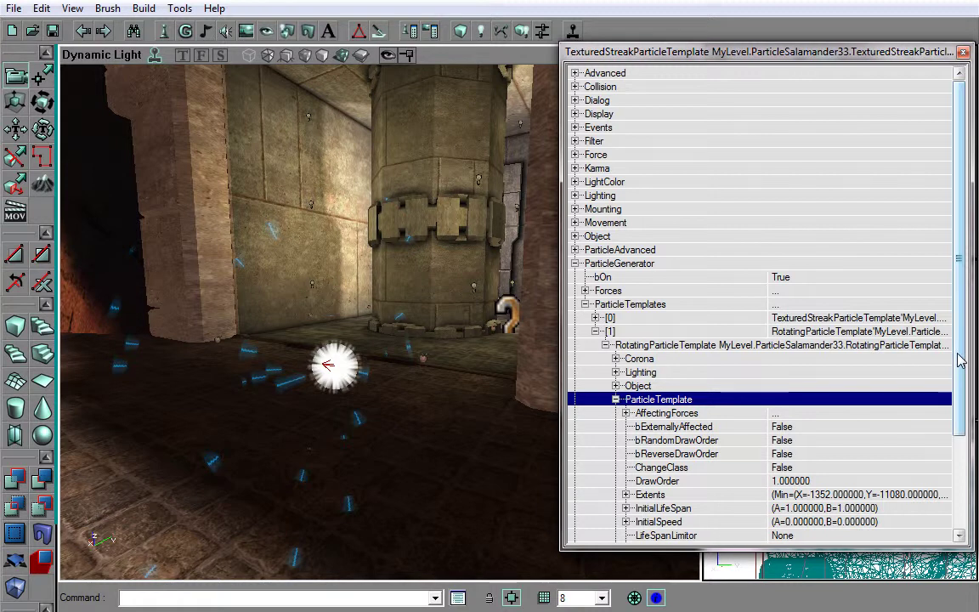
scroll(687, 429, "down", 3)
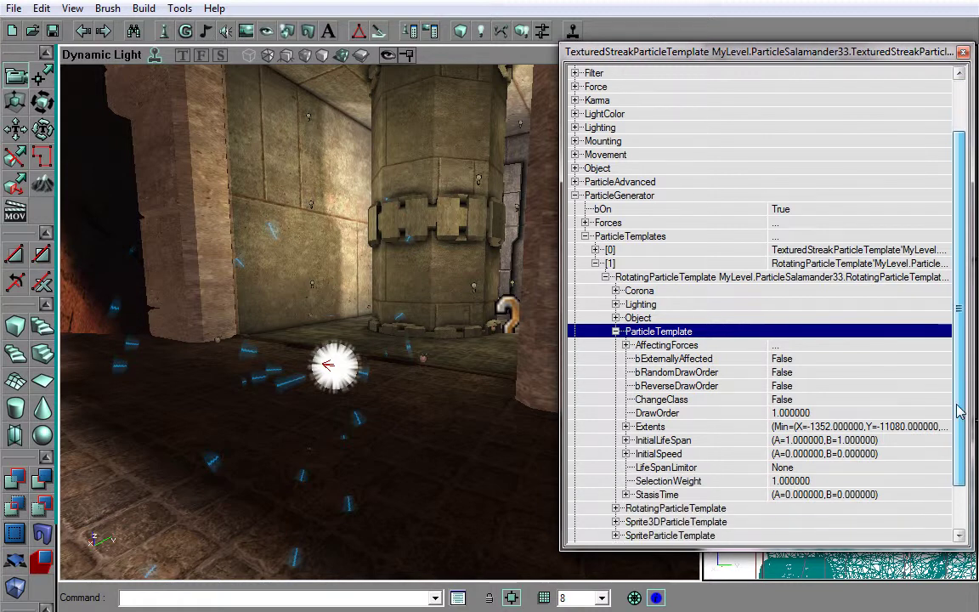
left_click(626, 440)
left_click(653, 455)
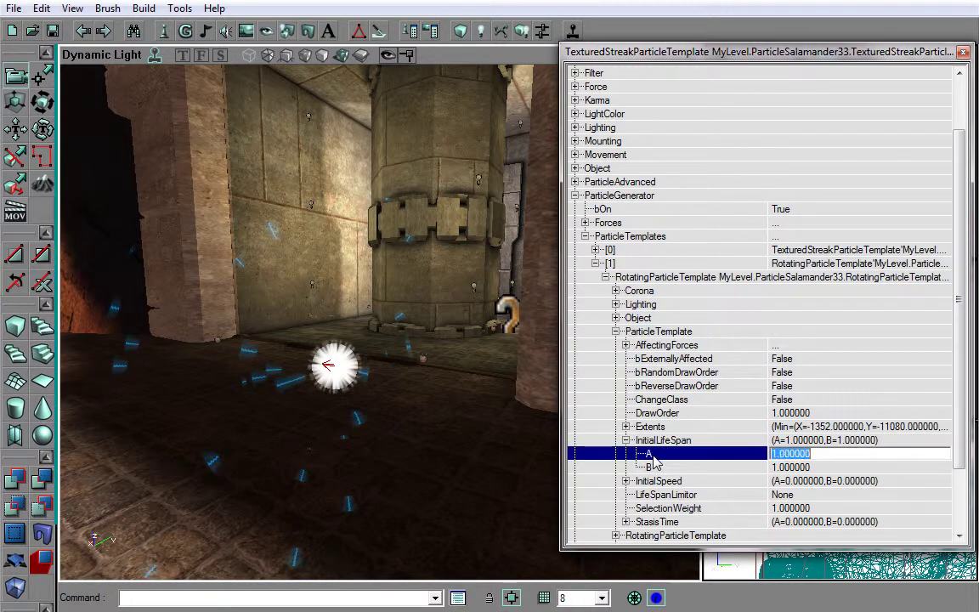
type("2")
left_click(653, 467)
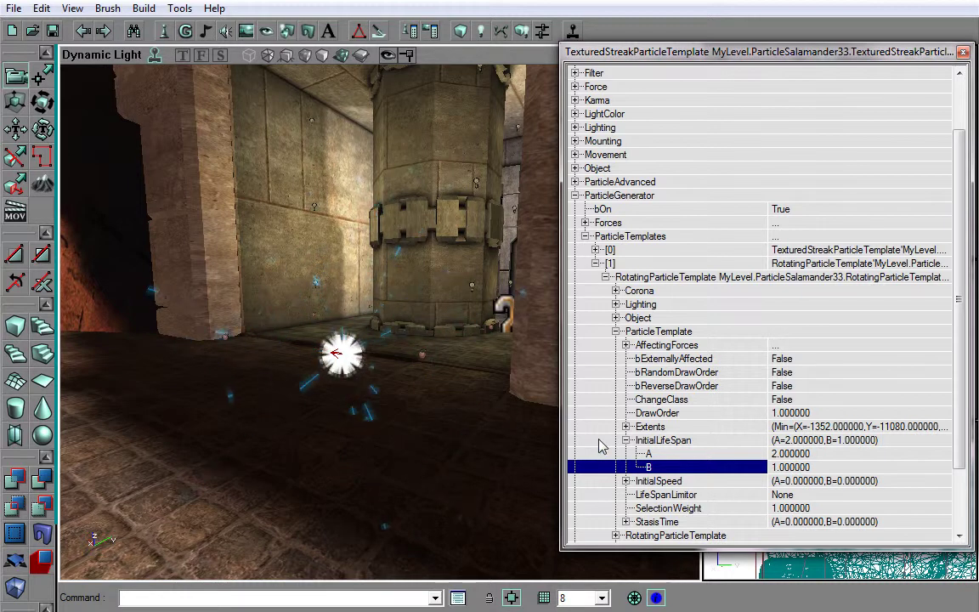
left_click(625, 440)
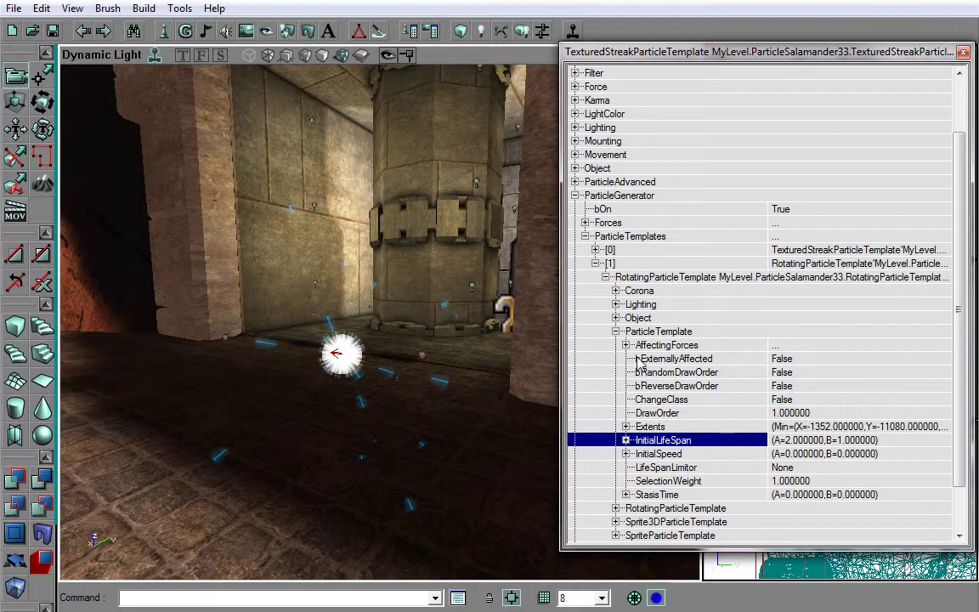
left_click_drag(380, 328, 373, 329)
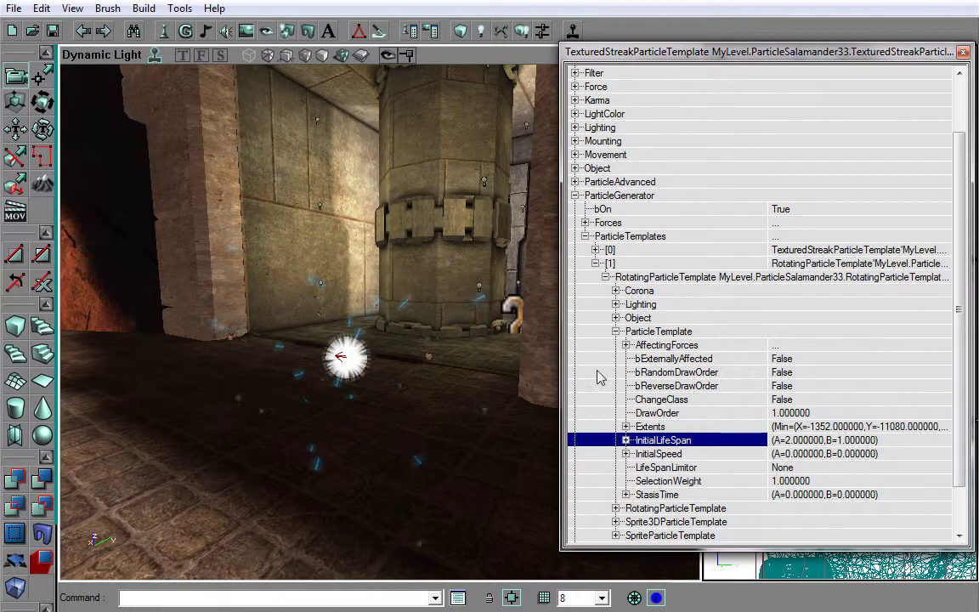
left_click(617, 333)
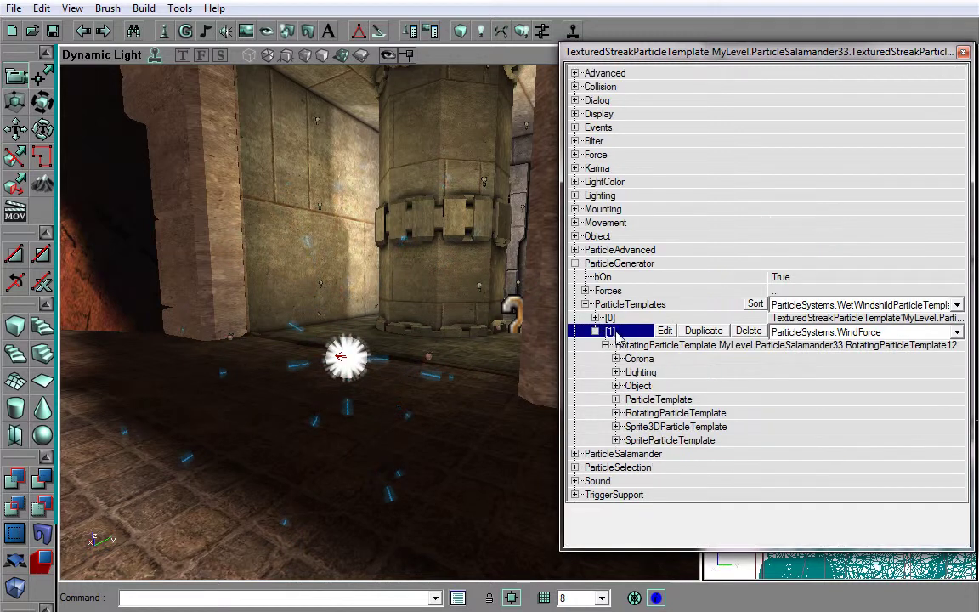
Set the rotating particle template's InitialSize to A 0.2 and B 0.5 and check the sprite size in the viewport.
left_click(615, 440)
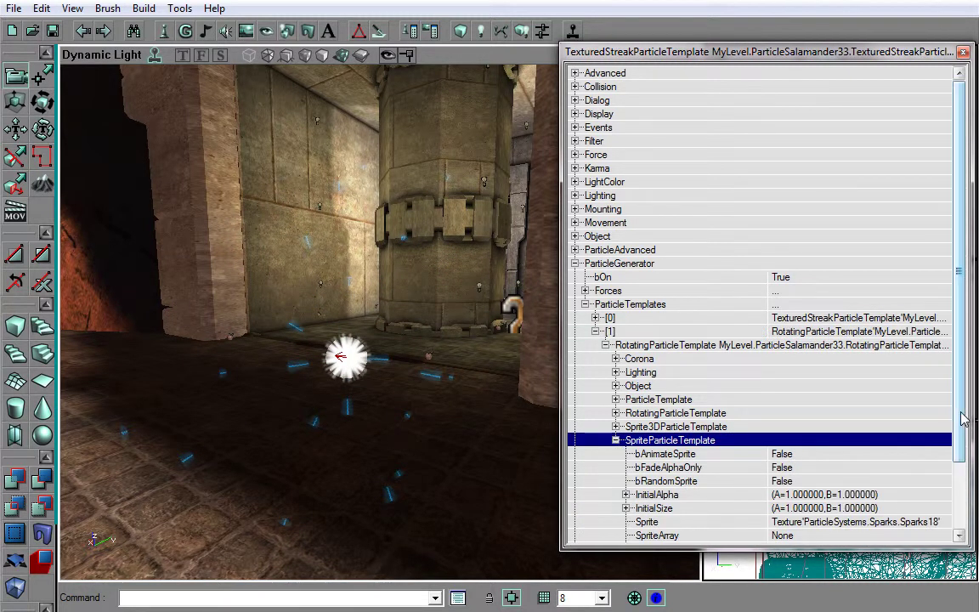
scroll(963, 418, "down", 1)
left_click(625, 481)
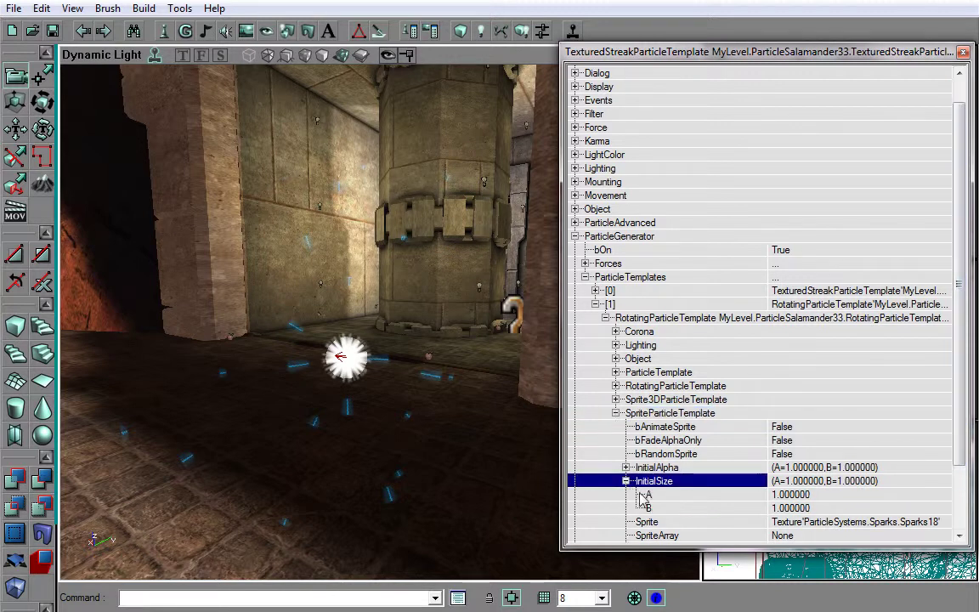
left_click(648, 494)
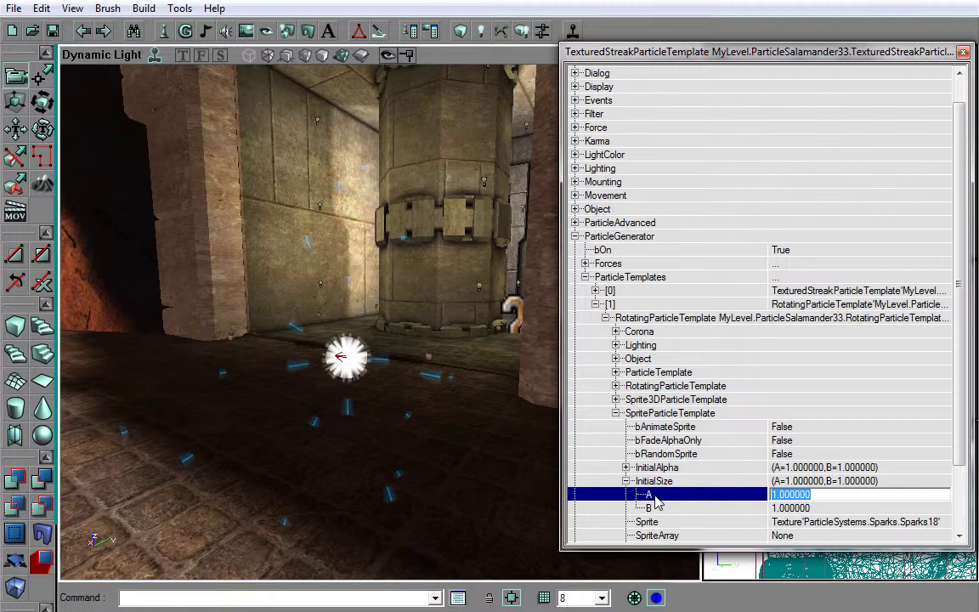
key("BackSpace")
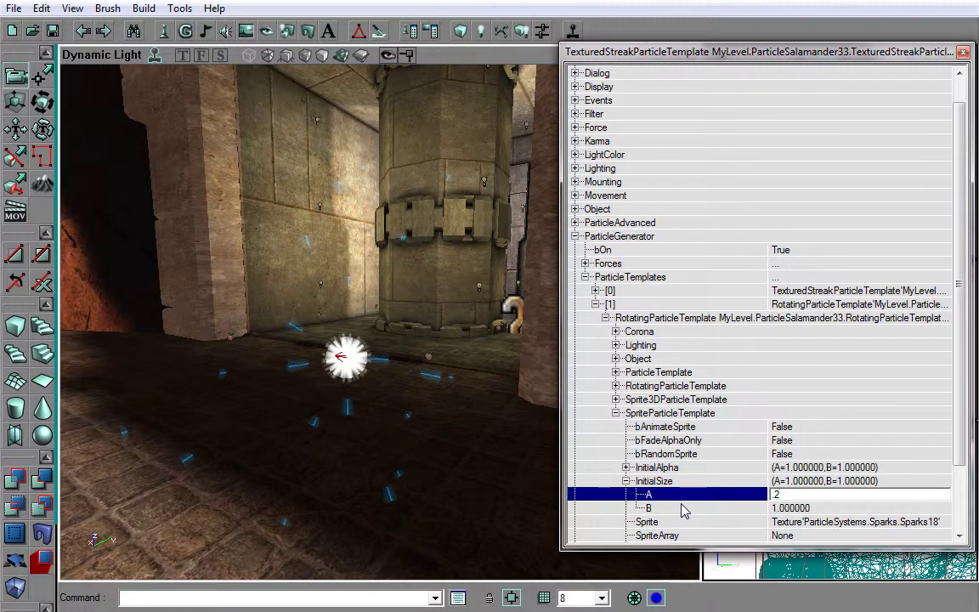
type(".2")
left_click(679, 508)
key("BackSpace")
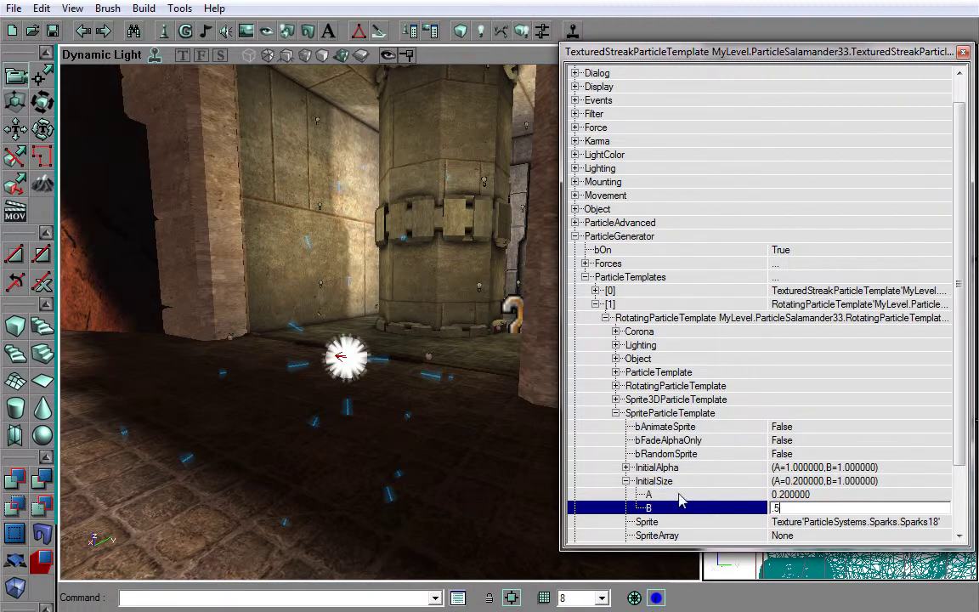
left_click(679, 495)
left_click_drag(474, 466, 447, 489)
left_click(626, 481)
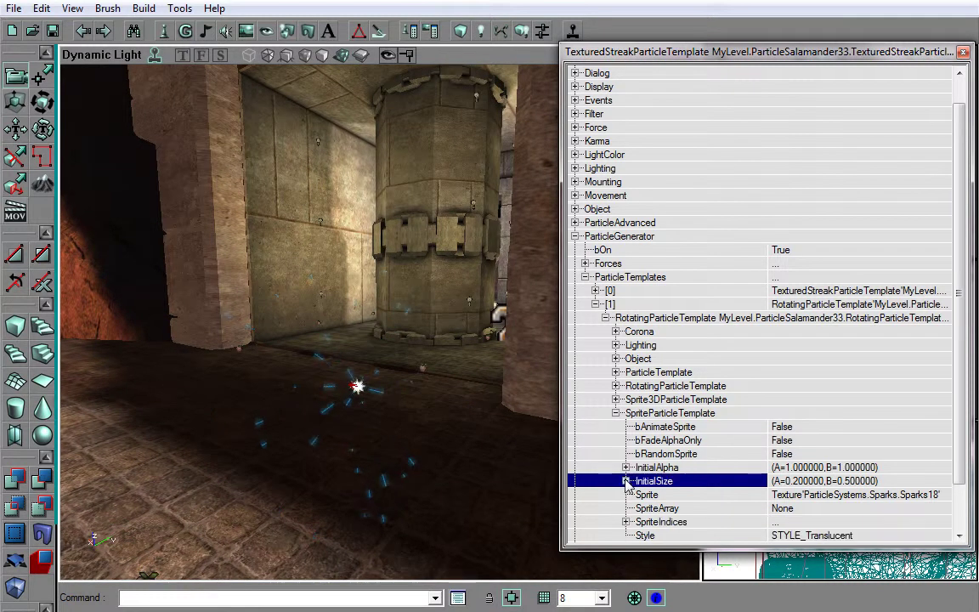
left_click(616, 413)
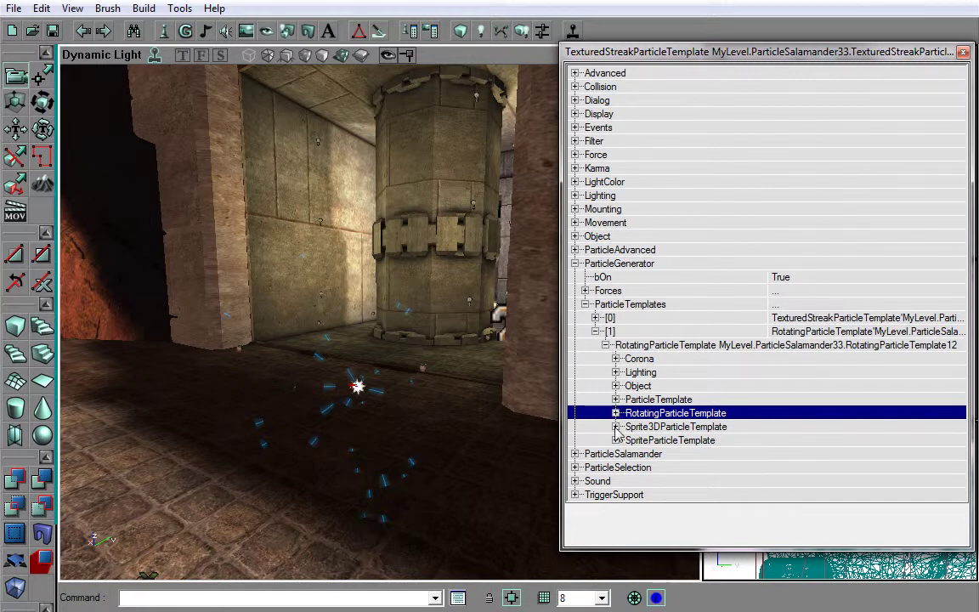
Set the rotating particle template's InitialSpeed to A 200 and B 100 and check the moving sparks in the viewport.
left_click(616, 413)
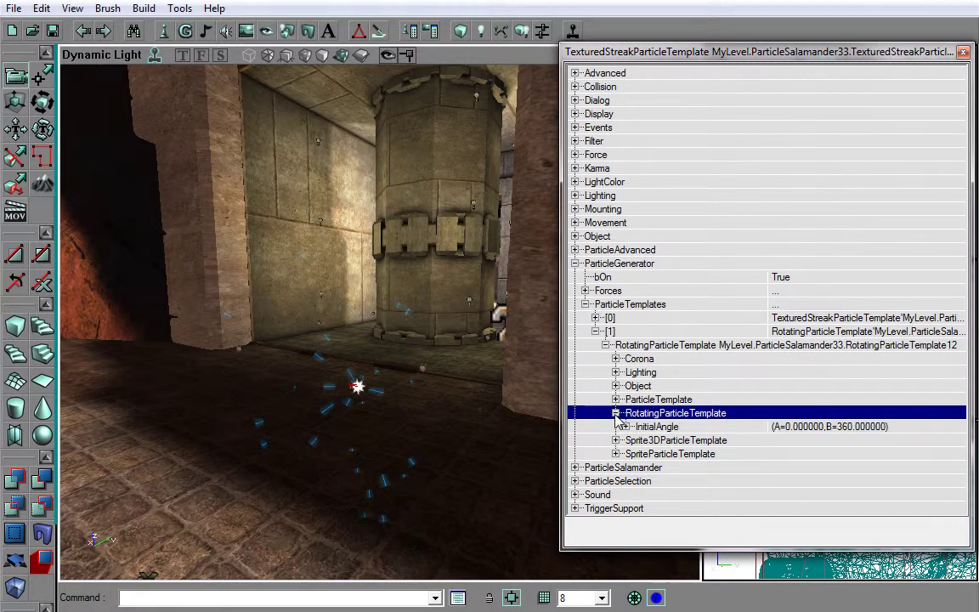
left_click(615, 413)
left_click(616, 400)
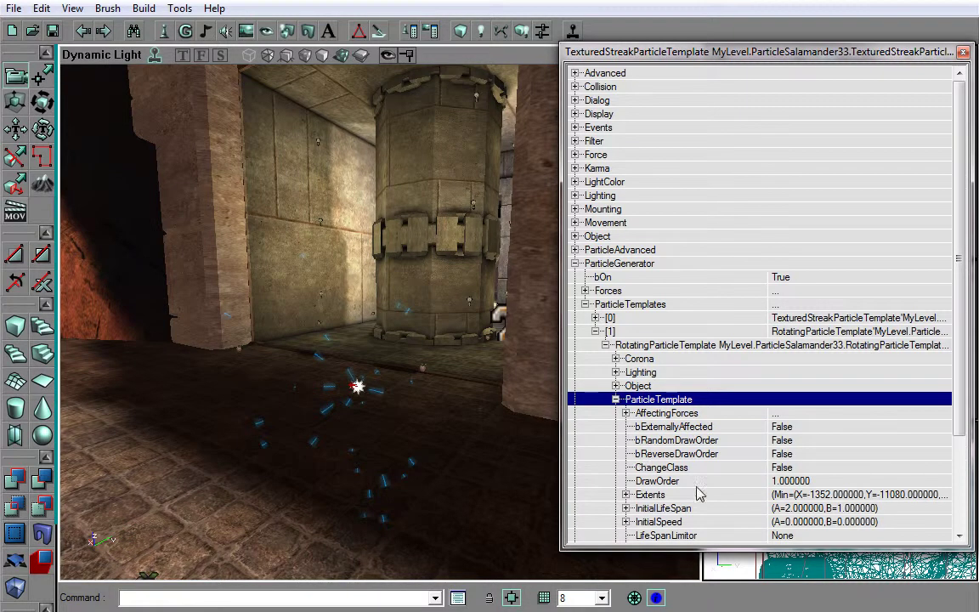
left_click(625, 521)
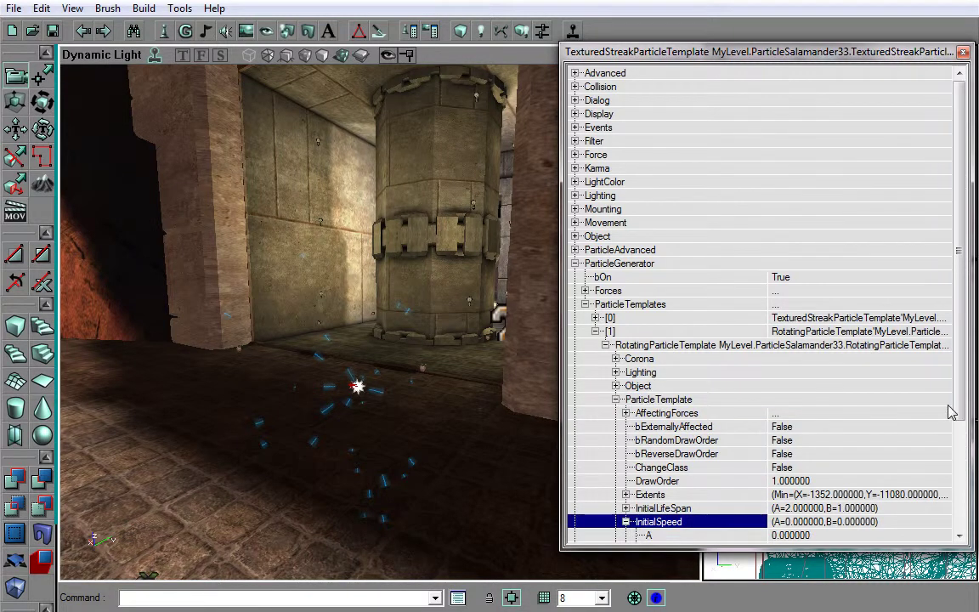
scroll(956, 409, "down", 2)
left_click(649, 468)
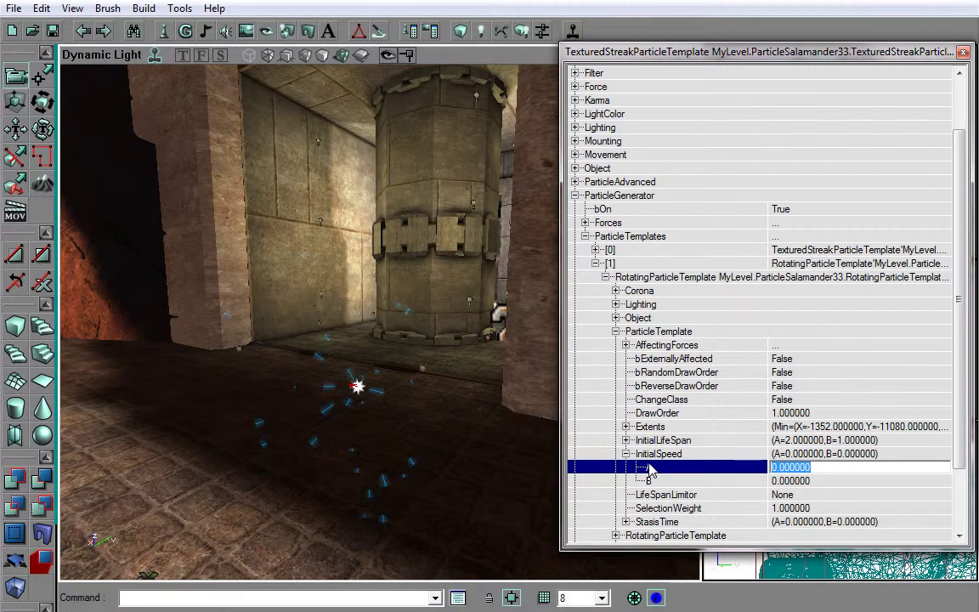
type("200")
left_click(662, 481)
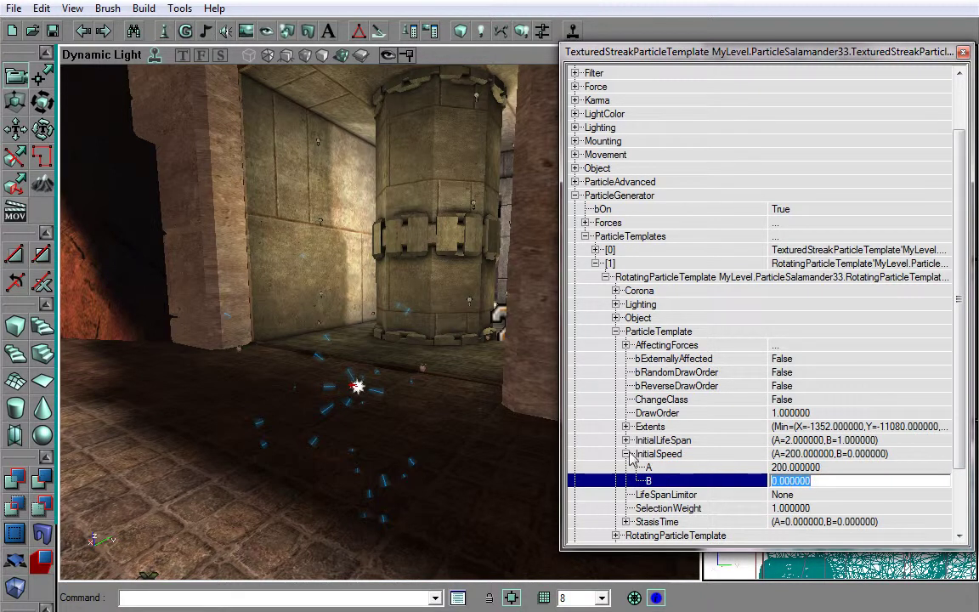
type("100")
key("Return")
left_click_drag(310, 323, 319, 312)
left_click_drag(417, 499, 416, 482)
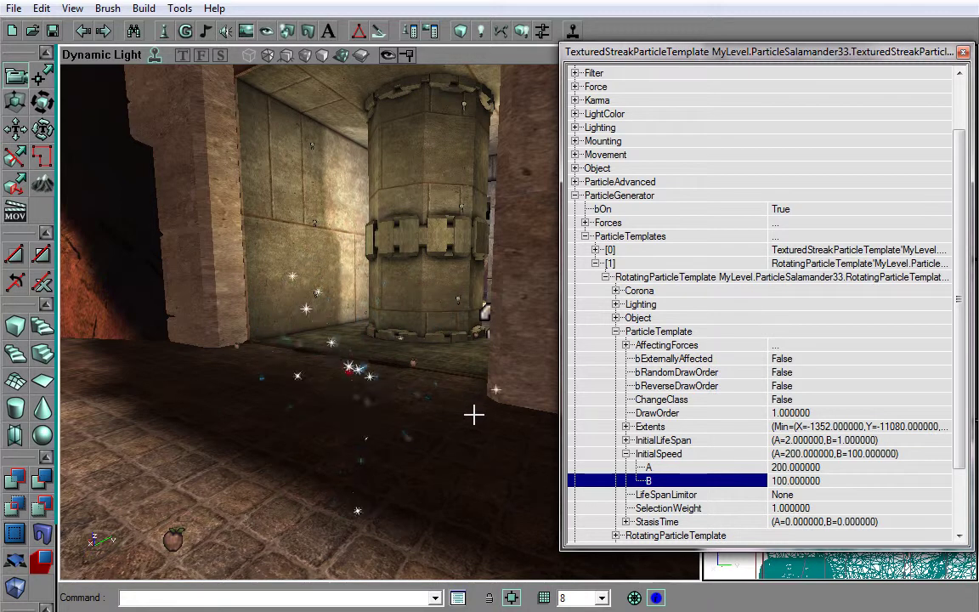
left_click(626, 454)
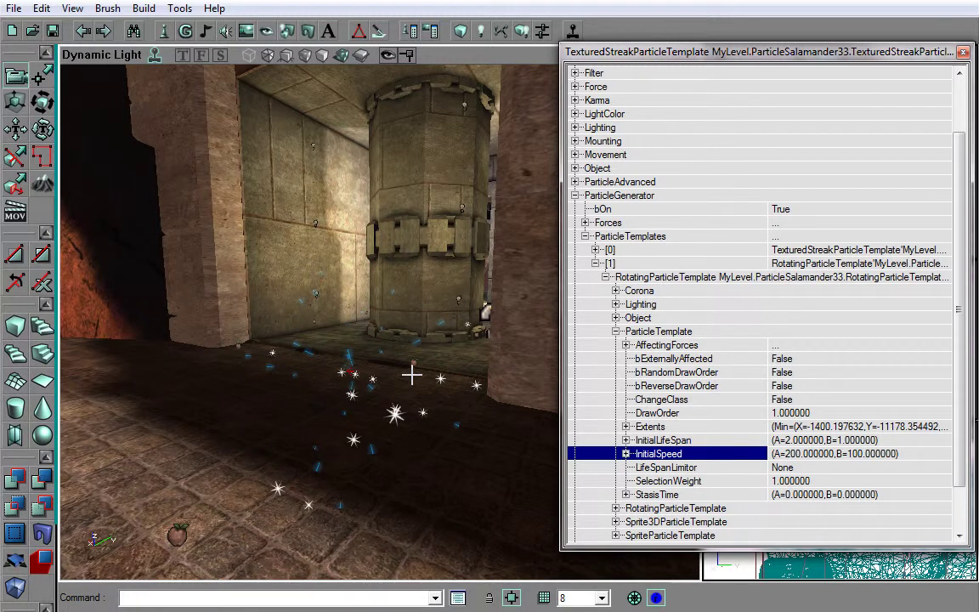
left_click_drag(412, 375, 366, 370)
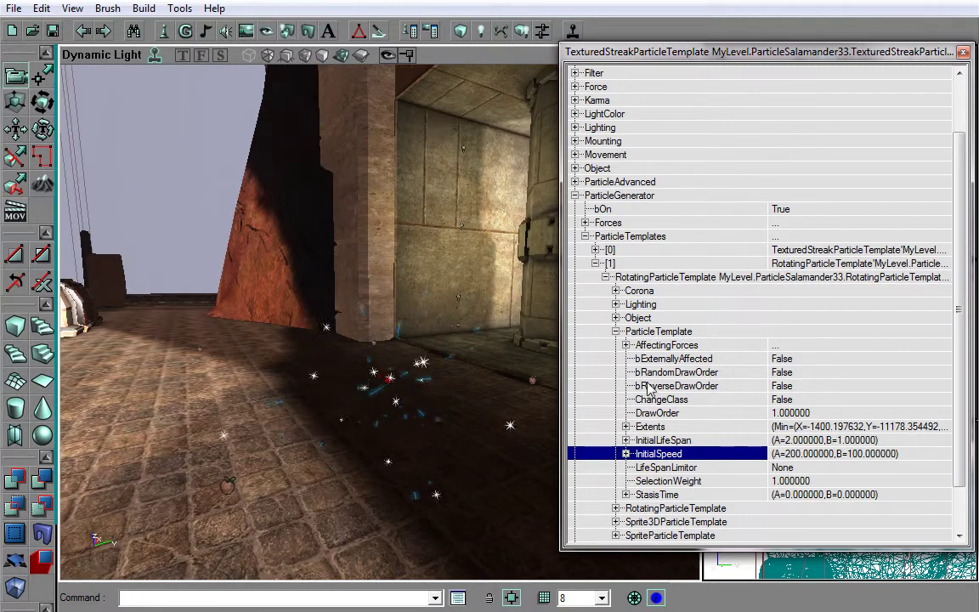
Add a ParticleSystems.FadeInForce to the rotating particle template.
left_click(634, 333)
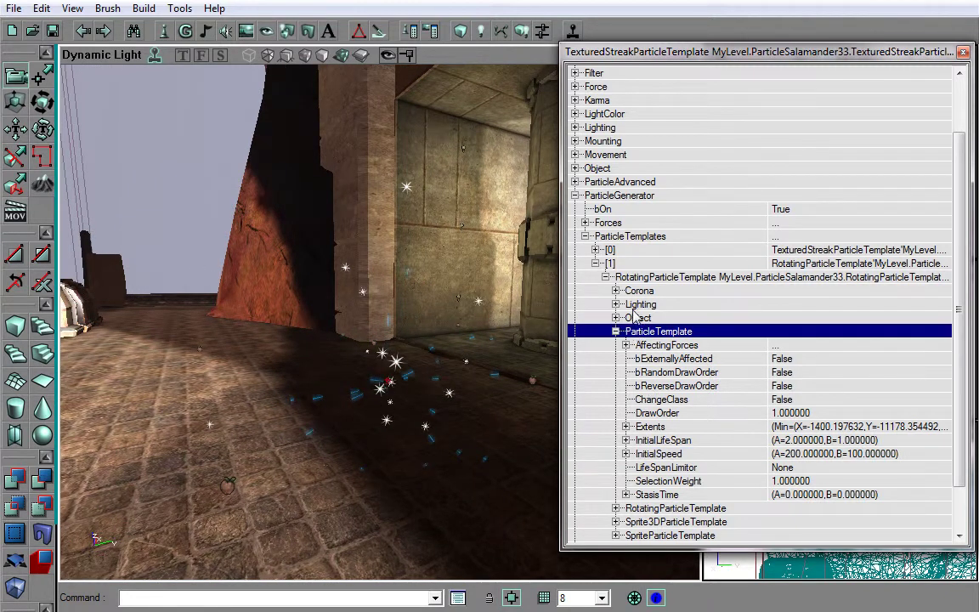
left_click(634, 279)
left_click(639, 264)
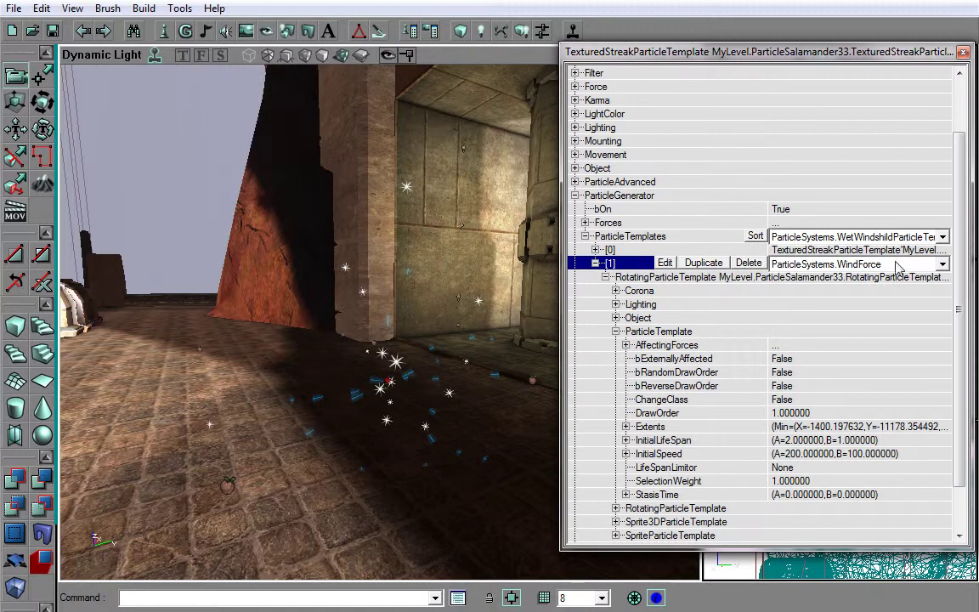
left_click(942, 265)
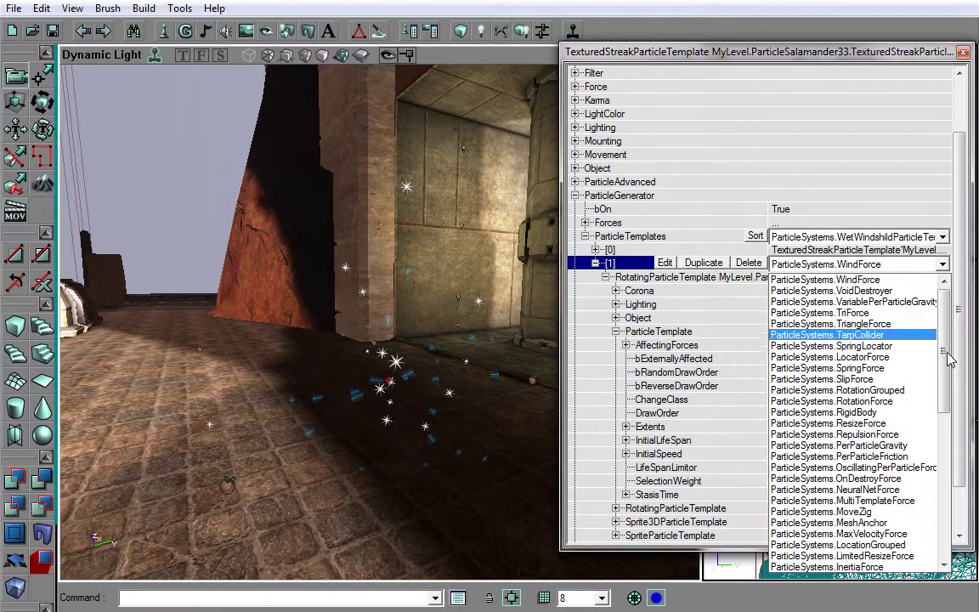
left_click_drag(950, 360, 948, 421)
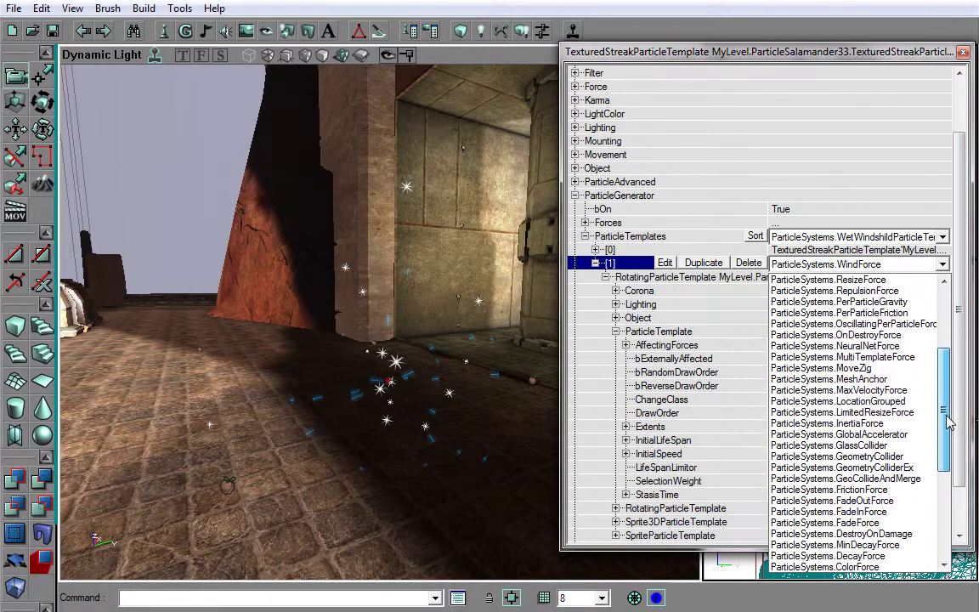
left_click(872, 512)
Set the new FadeInForce's FadeTime to A 0.2 and B 0.4 and close its properties.
left_click(271, 301)
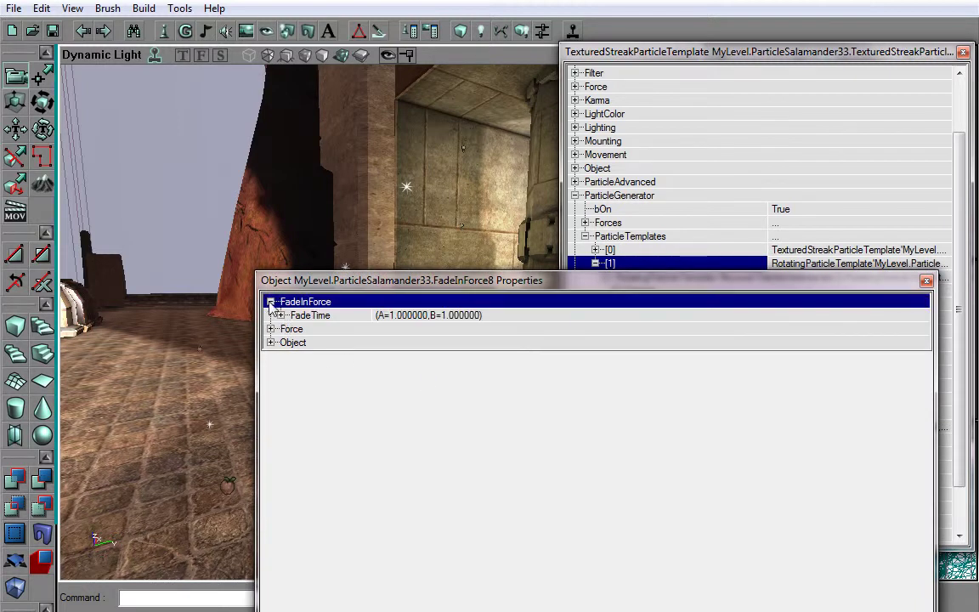
left_click(281, 315)
left_click(302, 331)
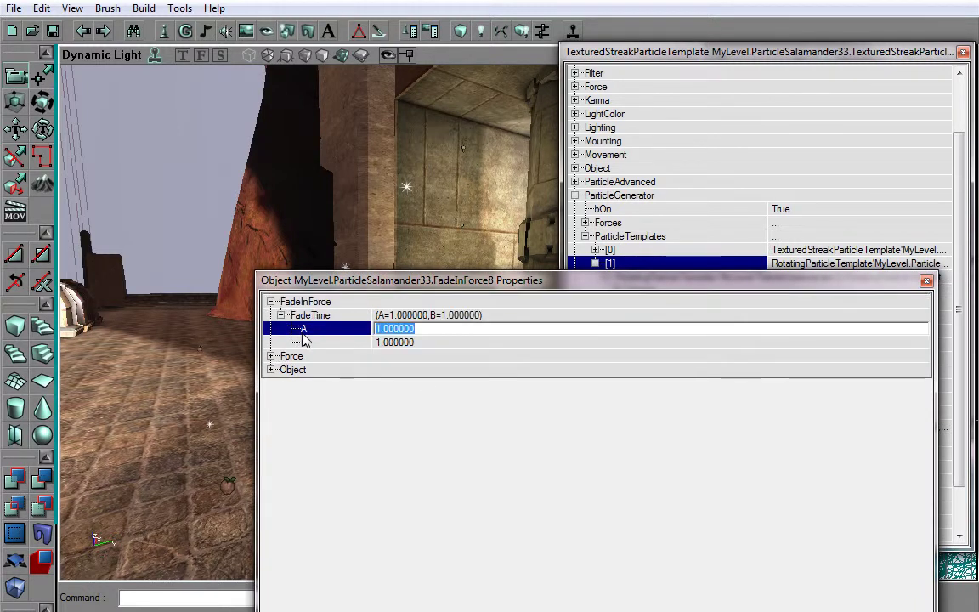
key("BackSpace")
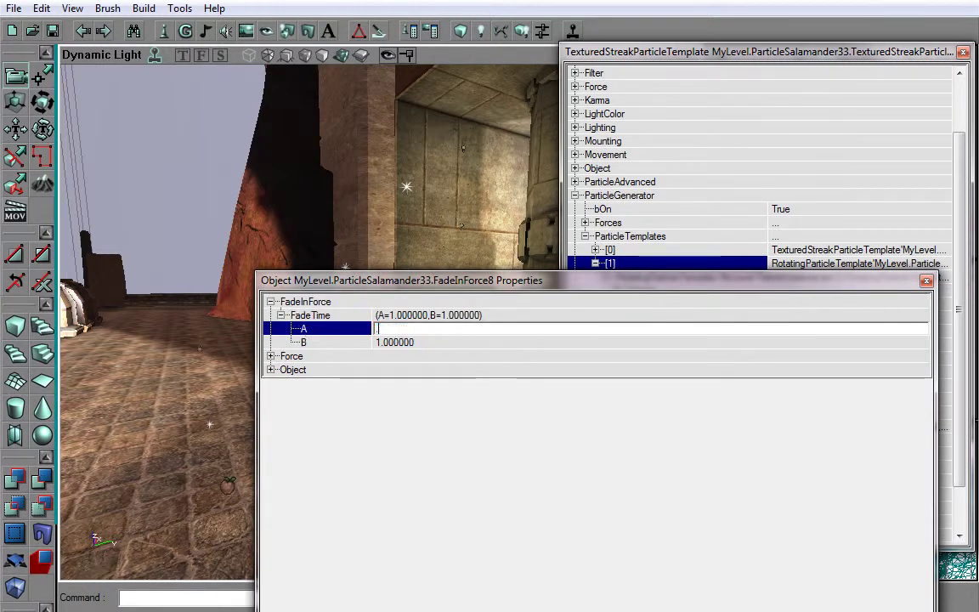
type(".2")
left_click(307, 342)
type(".4")
left_click(636, 329)
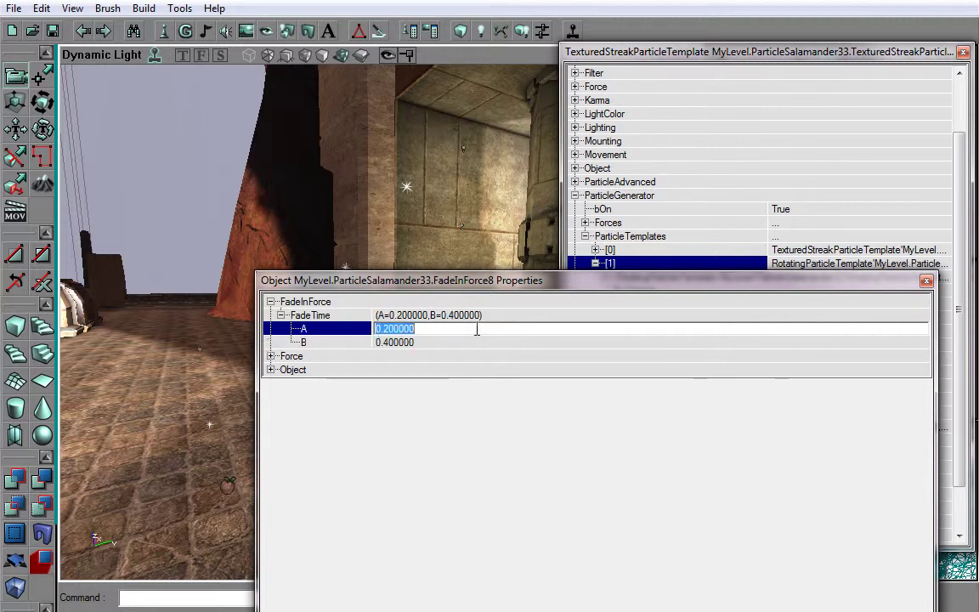
left_click(926, 280)
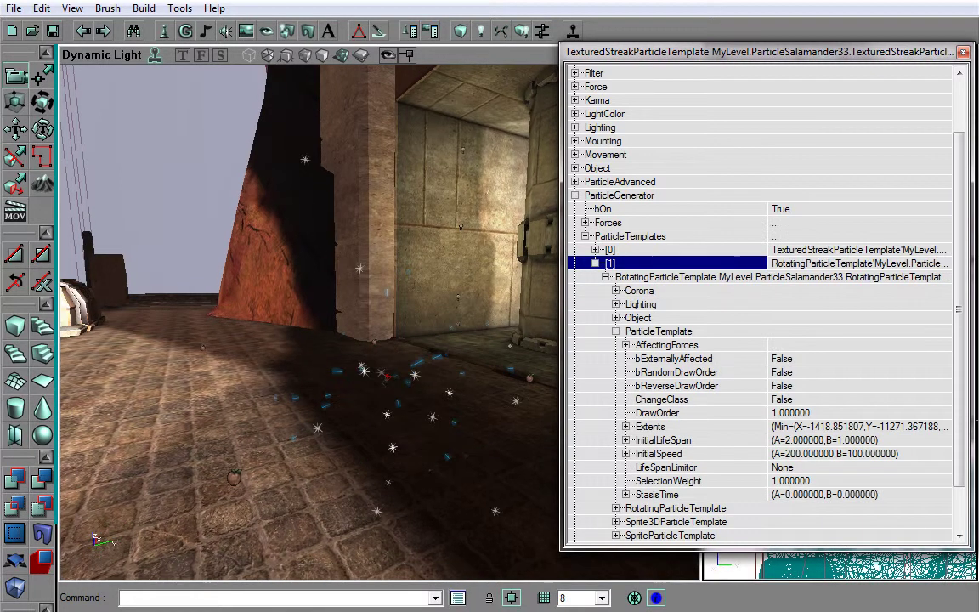
Add a ParticleSystems.FadeOutForce to the rotating particle template.
left_click(877, 264)
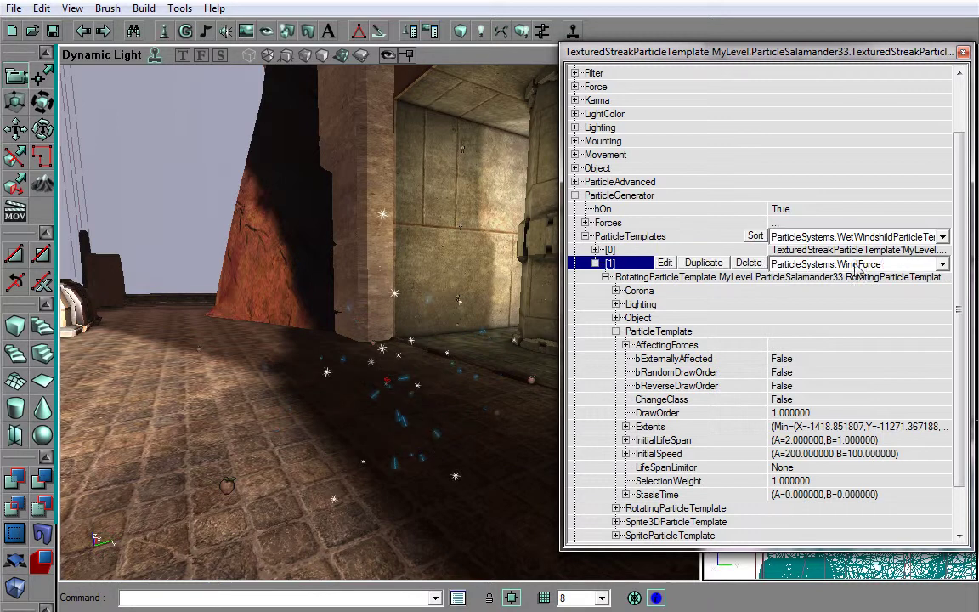
left_click(935, 266)
scroll(892, 408, "down", 1)
scroll(901, 435, "down", 3)
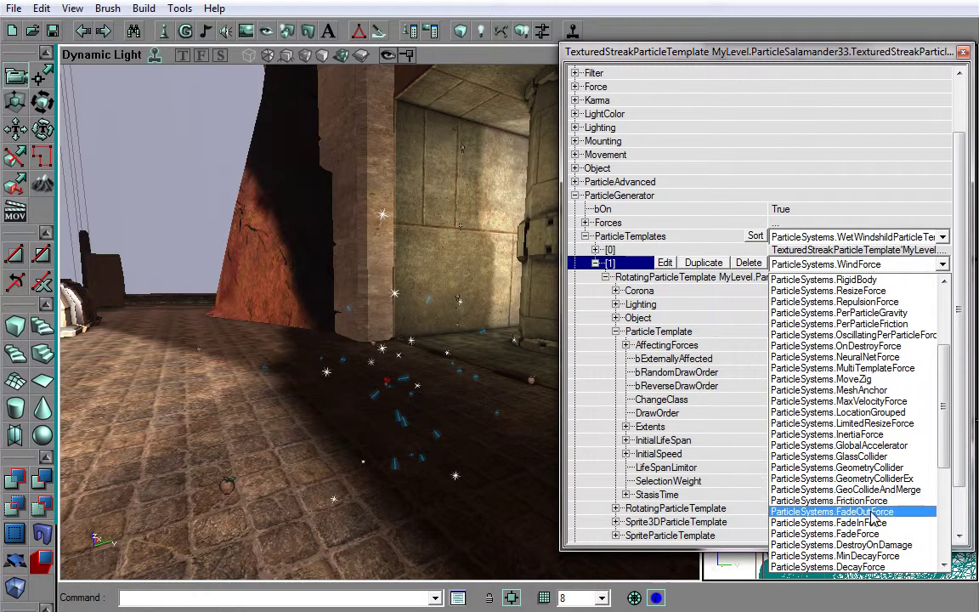
left_click(841, 507)
Set the new FadeOutForce's FadeTime to A 0.6 and B 0.3, close its properties and check the sparks in the viewport.
left_click(270, 302)
left_click(308, 316)
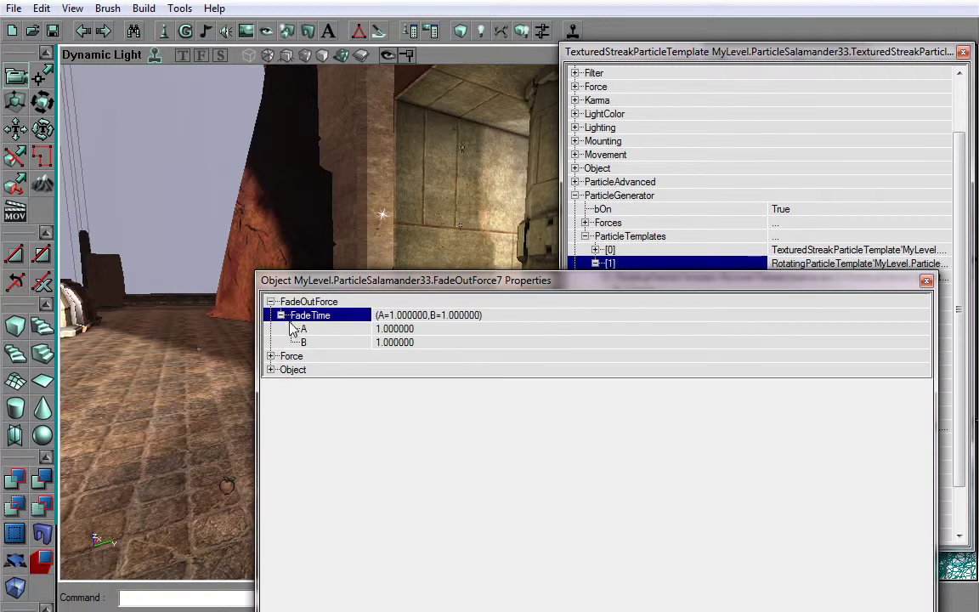
left_click(311, 330)
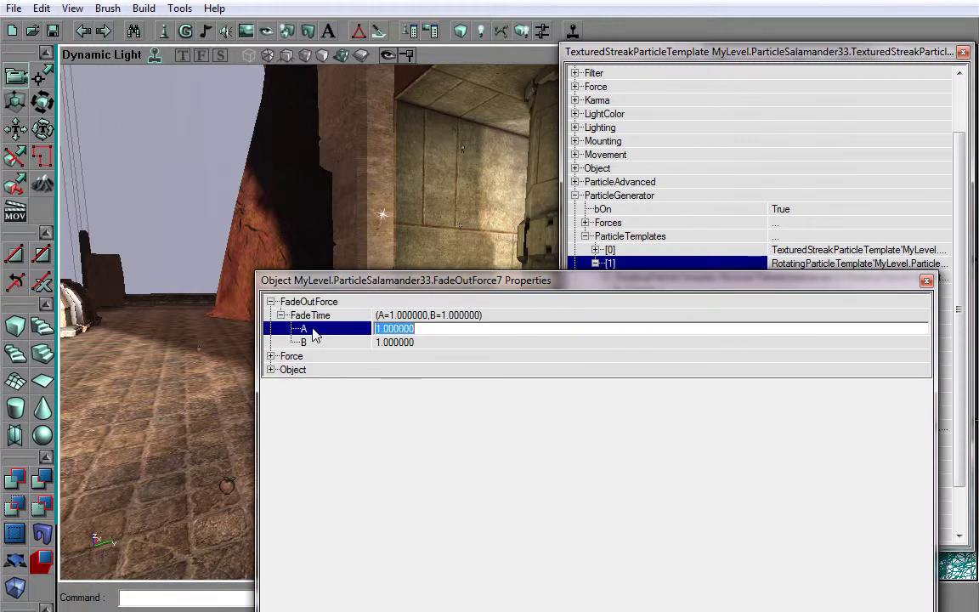
left_click(321, 341)
type("0.3")
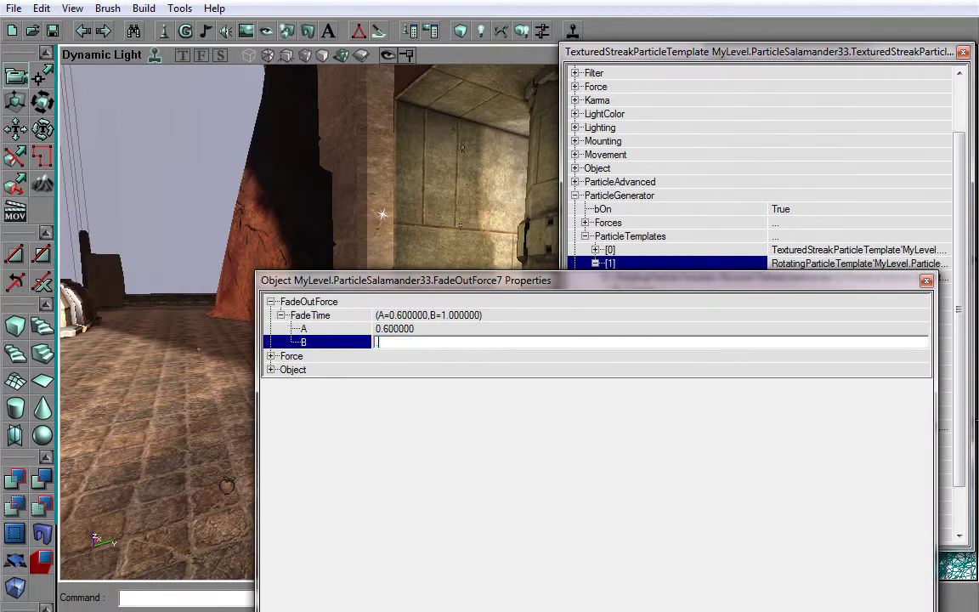
left_click(321, 329)
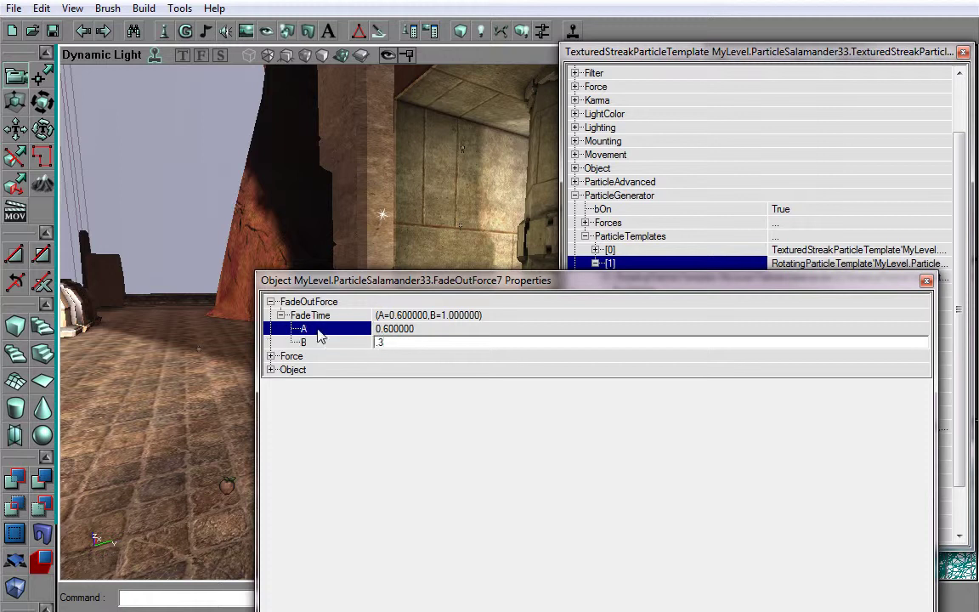
left_click(926, 281)
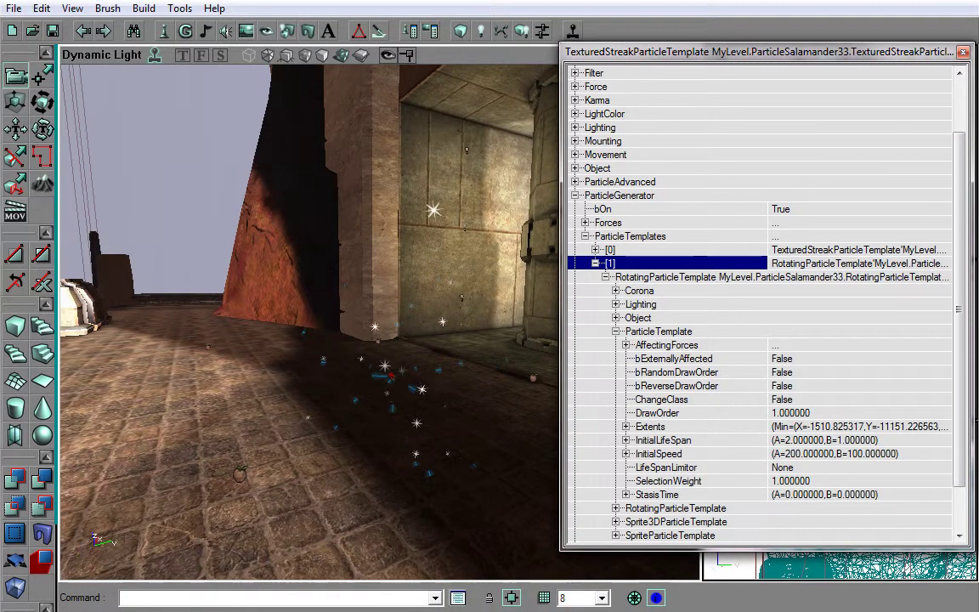
left_click_drag(309, 322, 339, 319)
left_click_drag(376, 269, 393, 255)
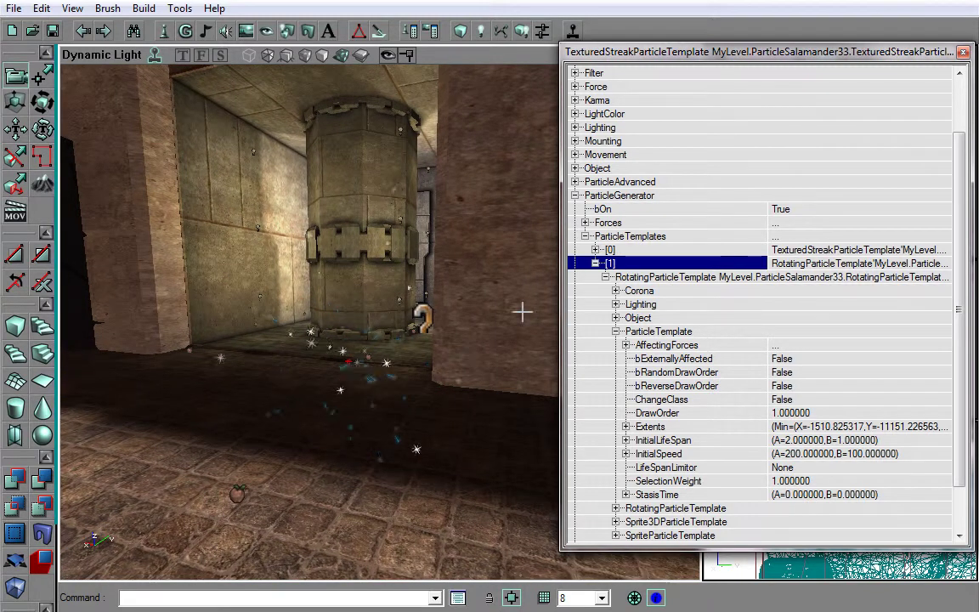
Add a ParticleSystems.ColorForce to the rotating particle template.
left_click(800, 265)
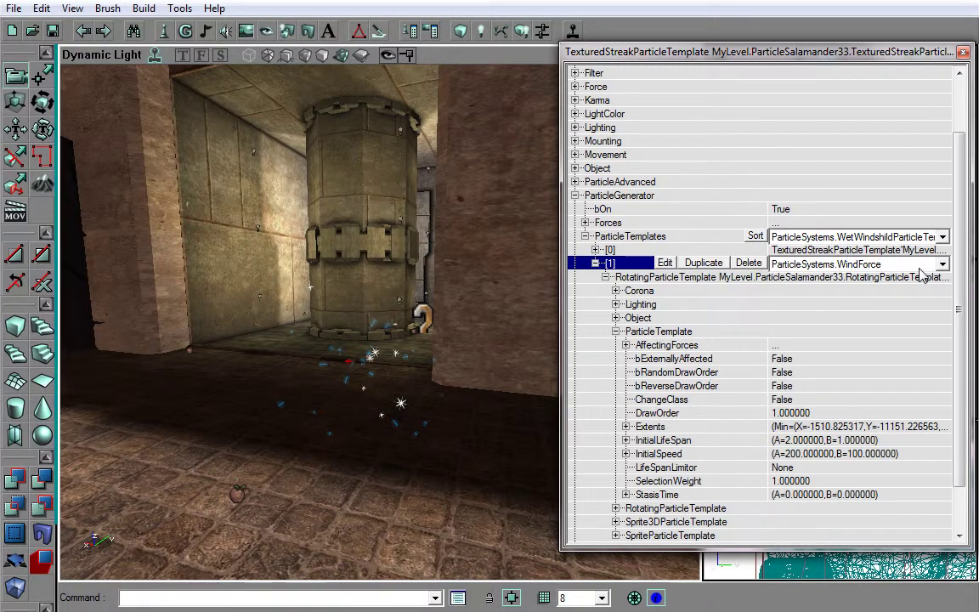
left_click_drag(410, 297, 438, 331)
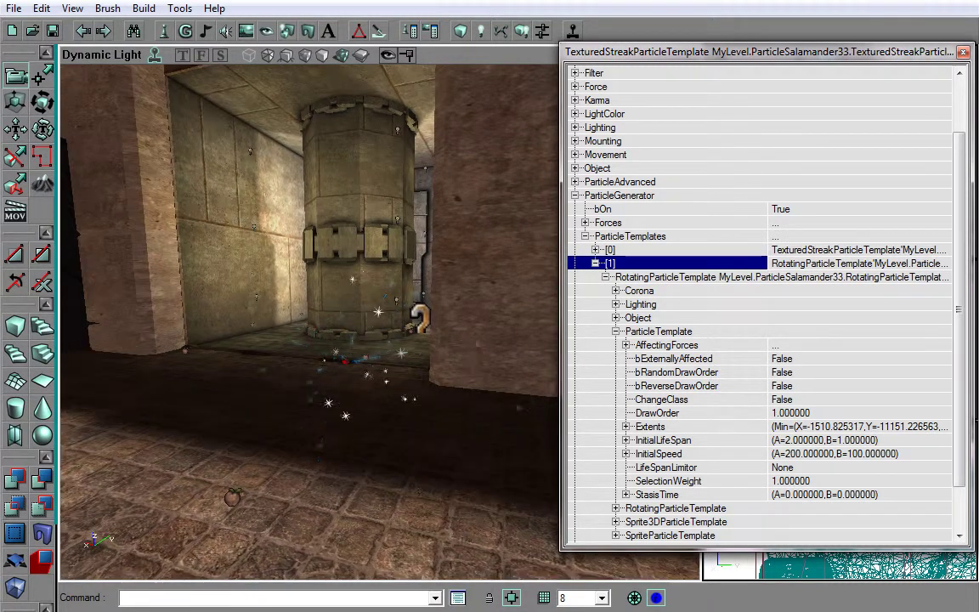
left_click(914, 265)
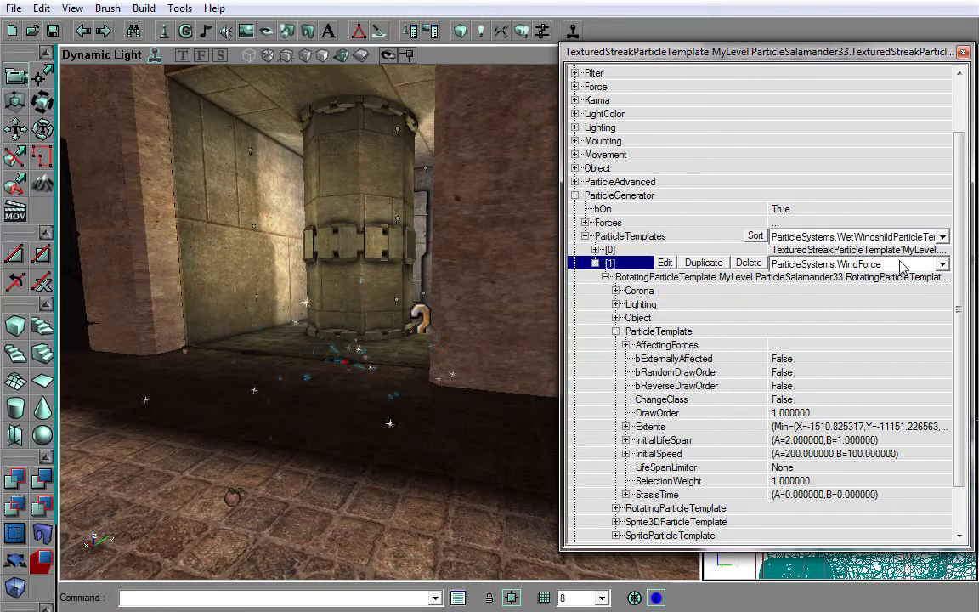
left_click(943, 264)
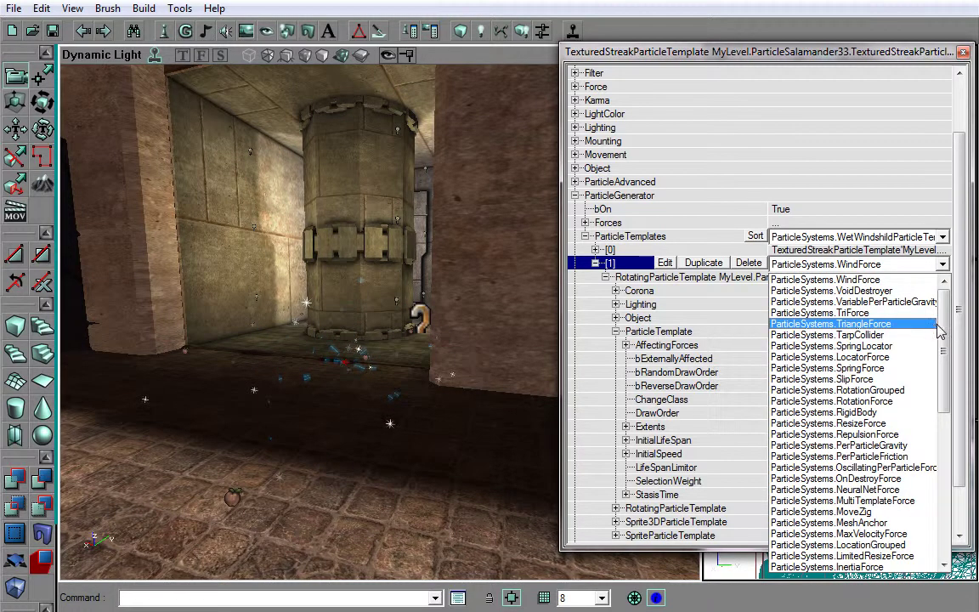
left_click_drag(948, 337, 947, 411)
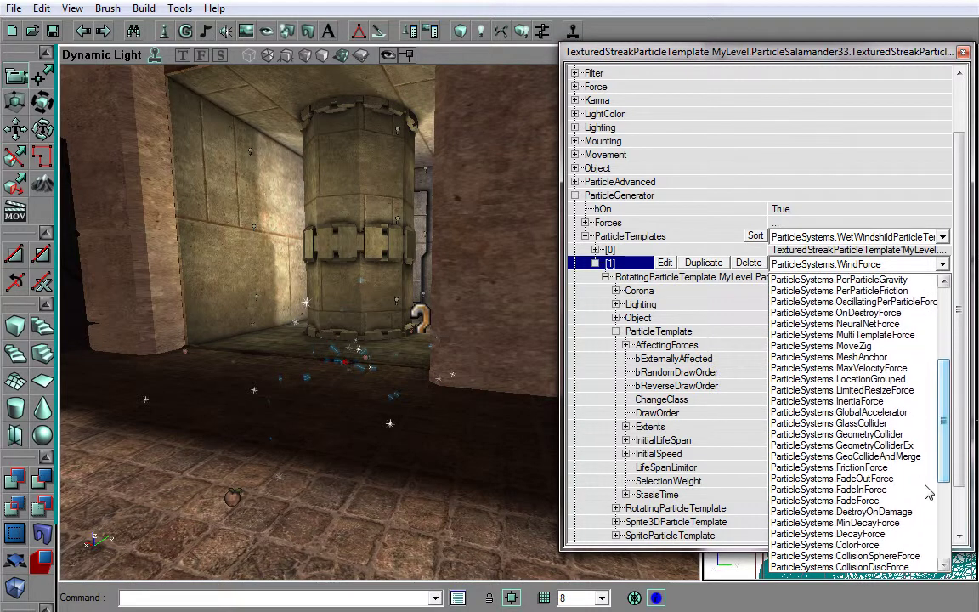
left_click(920, 532)
Add one entry to the Colors array of the new ColorForce.
left_click(270, 302)
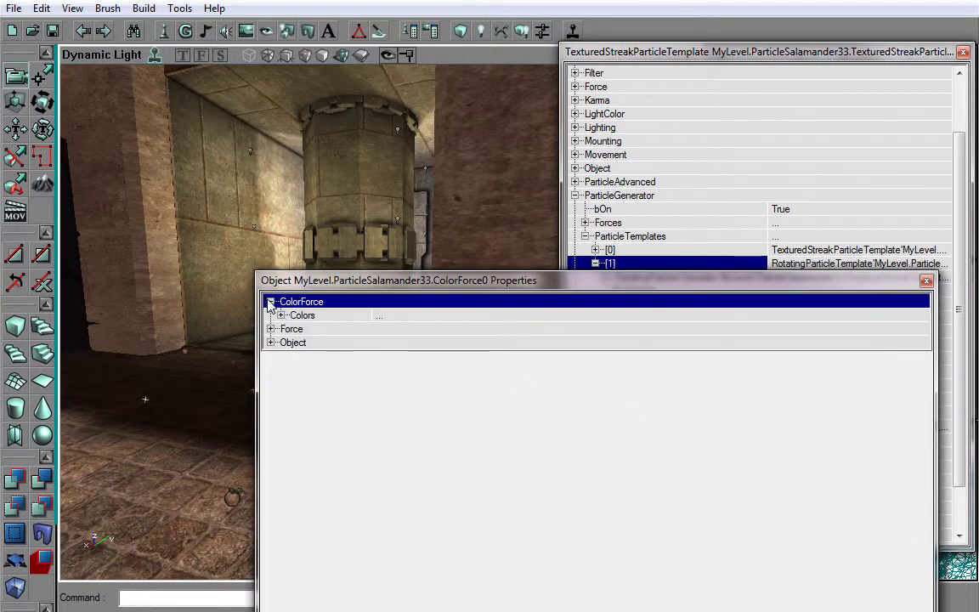
left_click(283, 317)
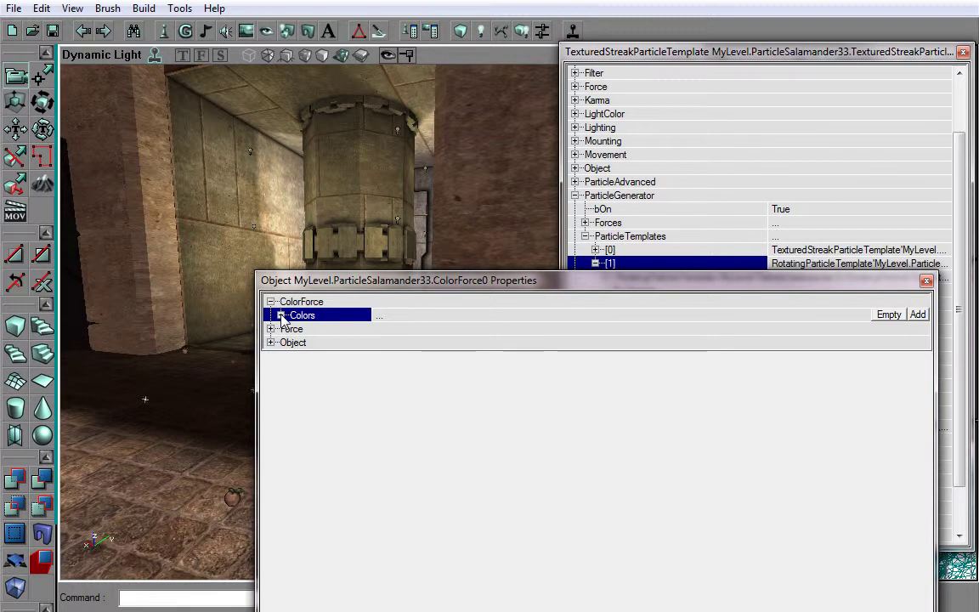
left_click(918, 315)
left_click(415, 330)
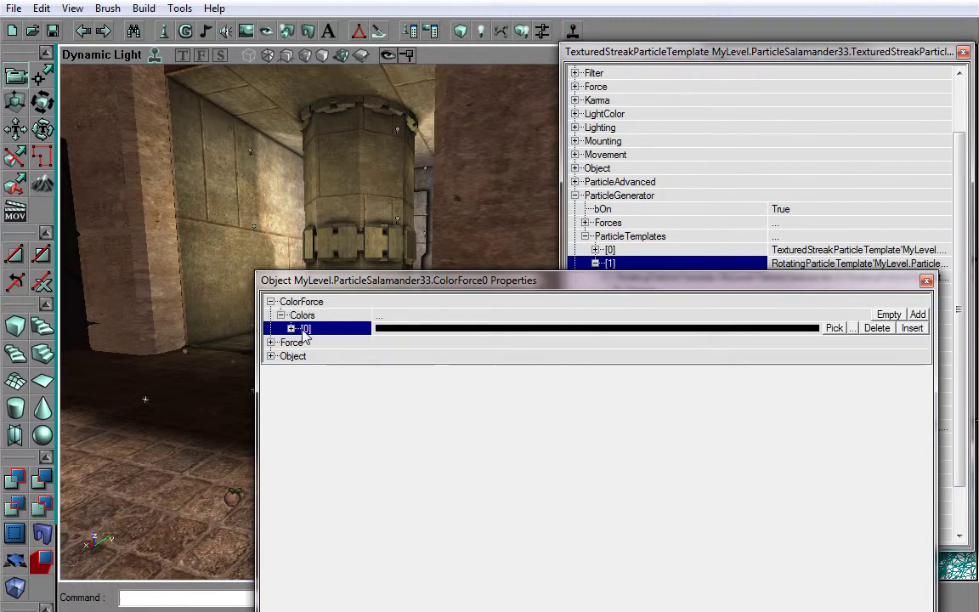
Set the ColorForce's first color to dark blue, close its properties and check the spark color in the viewport.
left_click(853, 330)
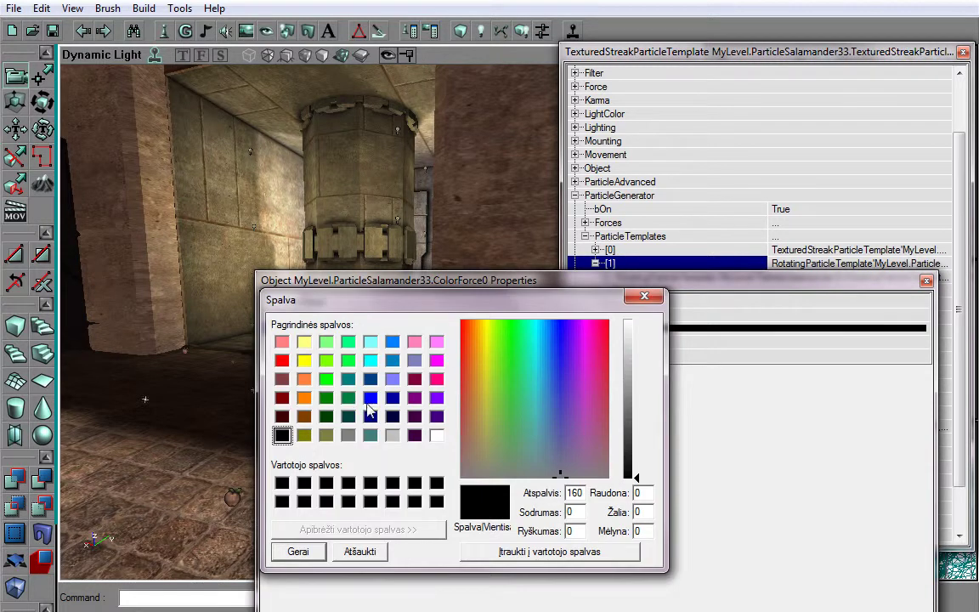
left_click(370, 398)
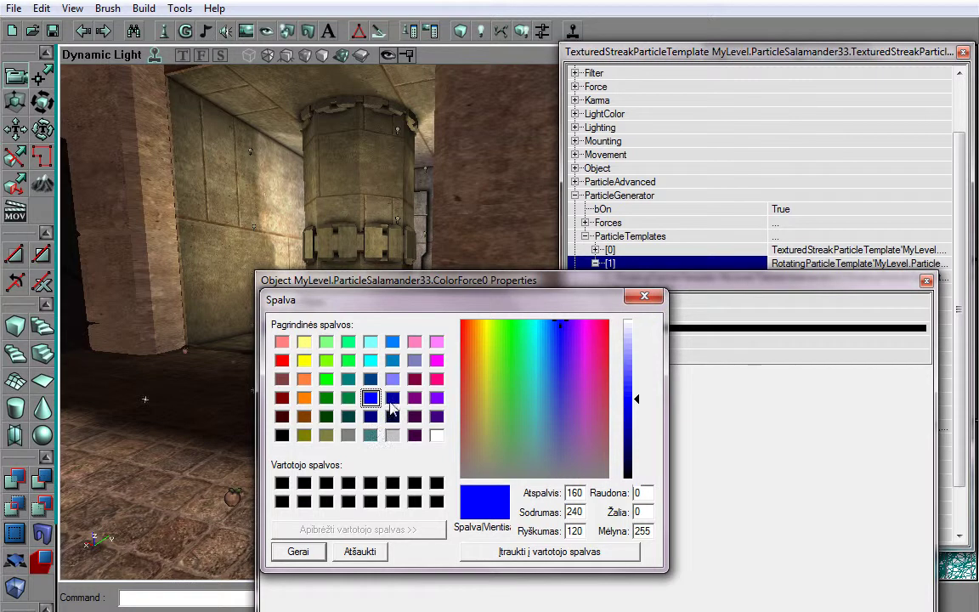
left_click(393, 400)
left_click(297, 552)
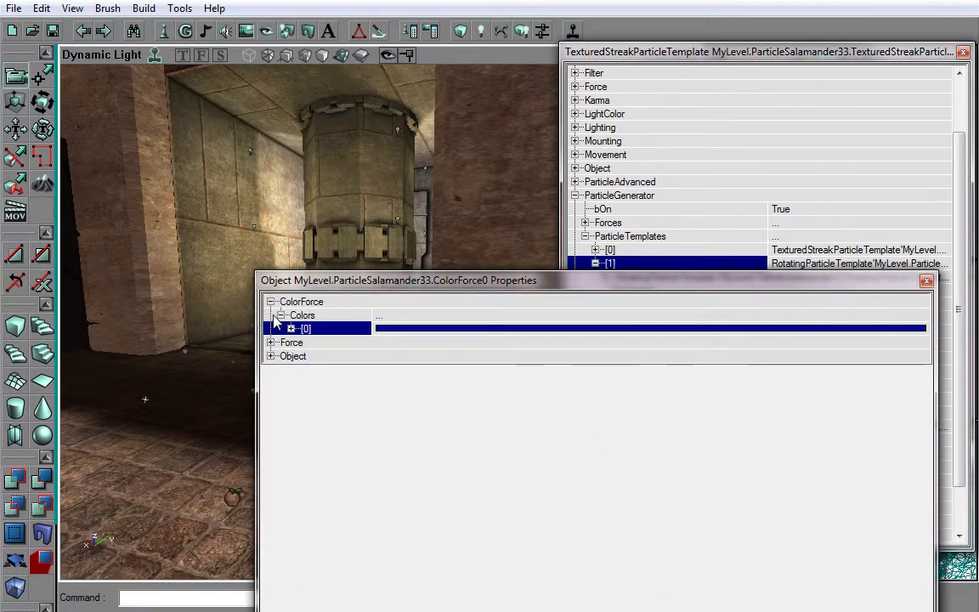
left_click(926, 280)
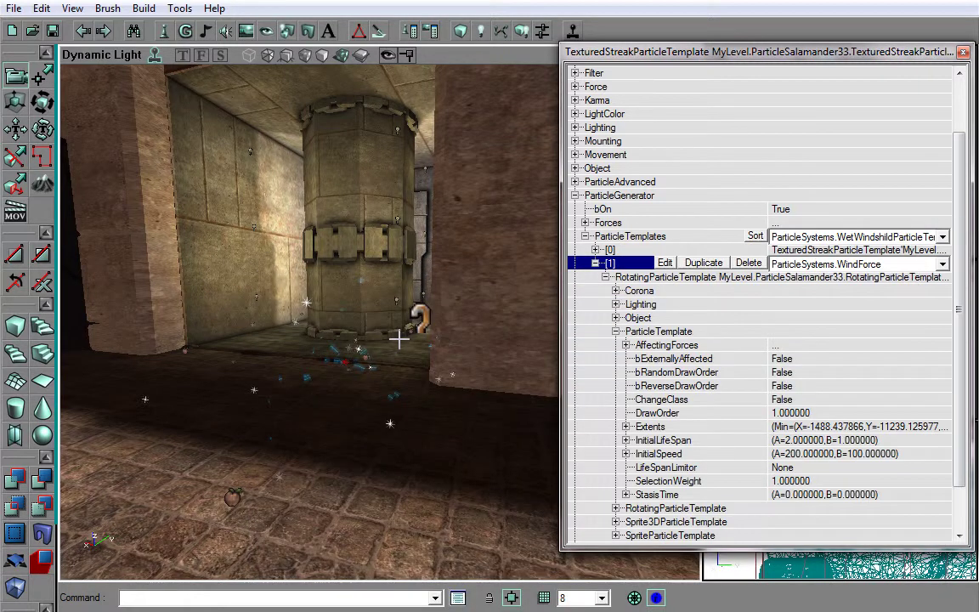
left_click_drag(391, 340, 376, 326)
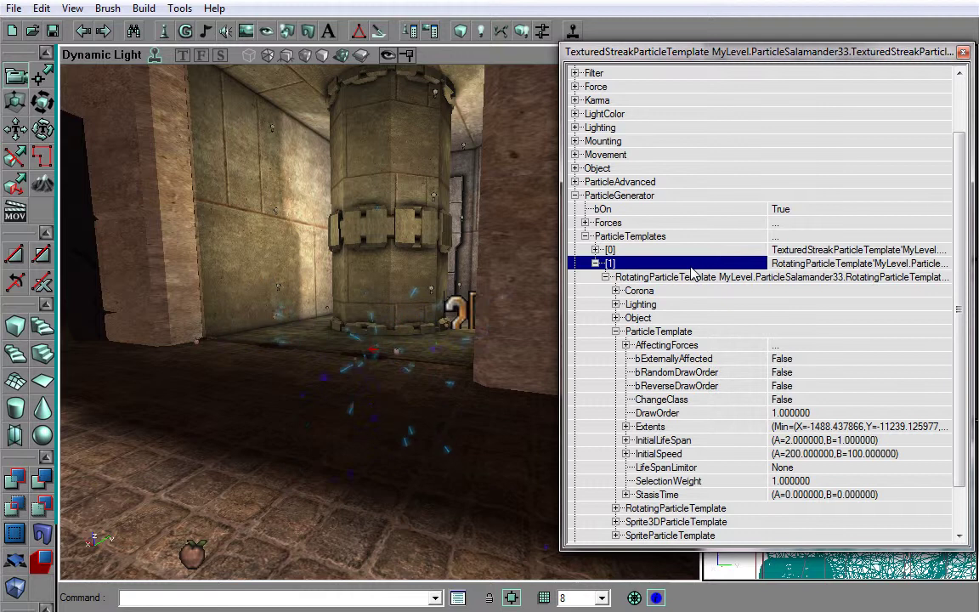
Add a ParticleSystems.PerParticleFriction to the rotating particle template.
left_click(783, 265)
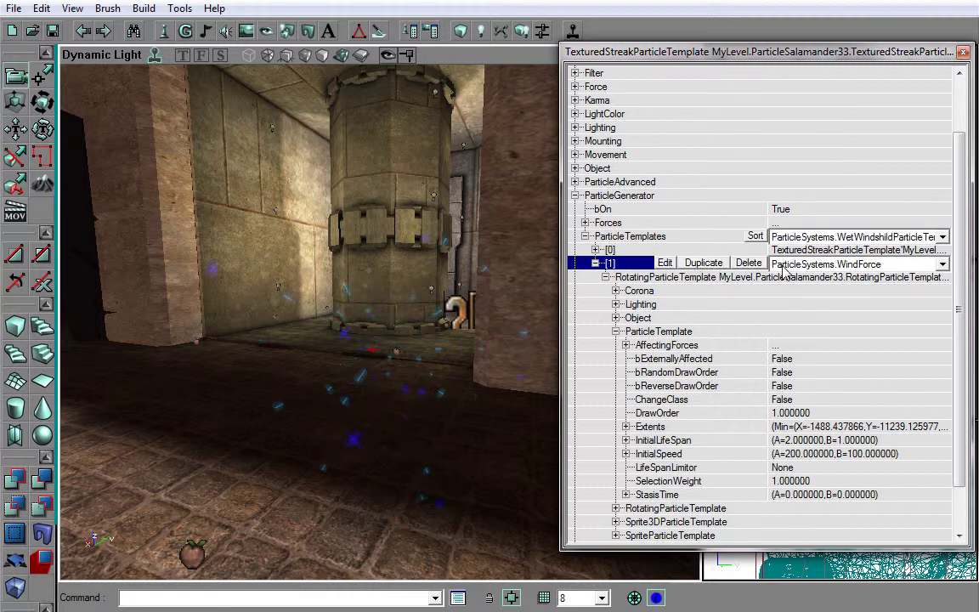
left_click(943, 264)
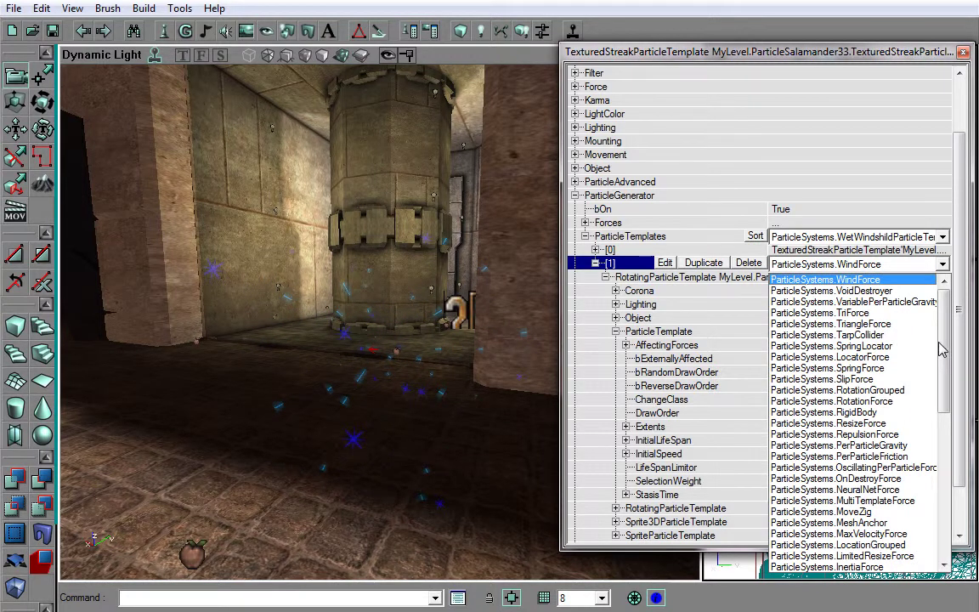
left_click_drag(942, 349, 941, 373)
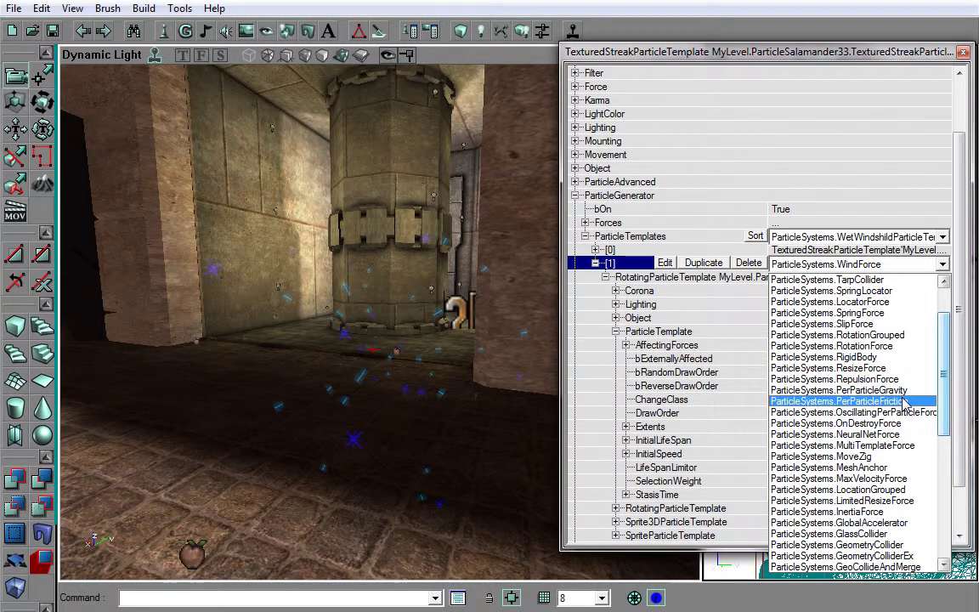
left_click(905, 401)
Review the PerParticleFriction's Friction A and B values, close its properties and examine how the sparks move in the viewport.
left_click(270, 328)
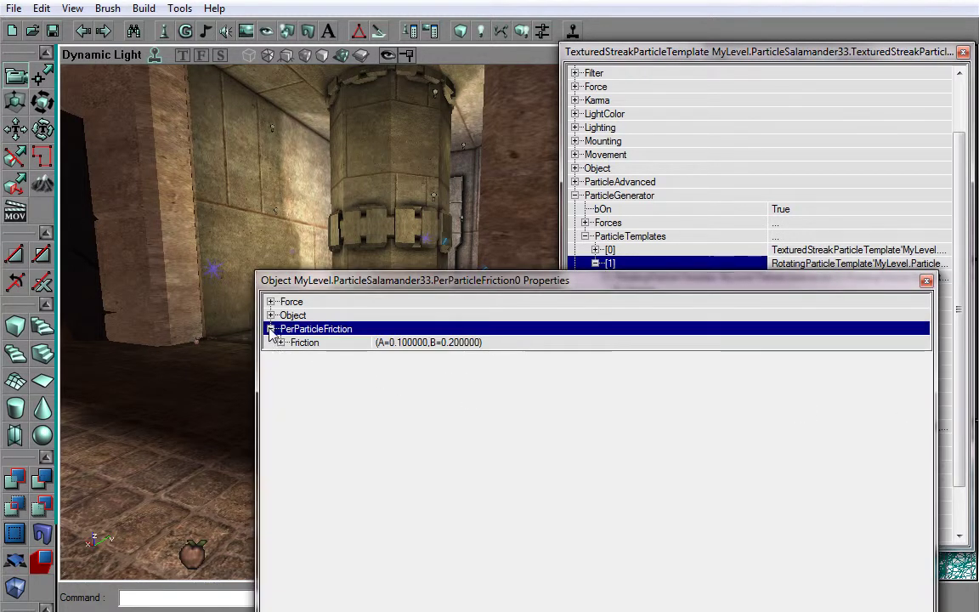
left_click(278, 343)
left_click(315, 357)
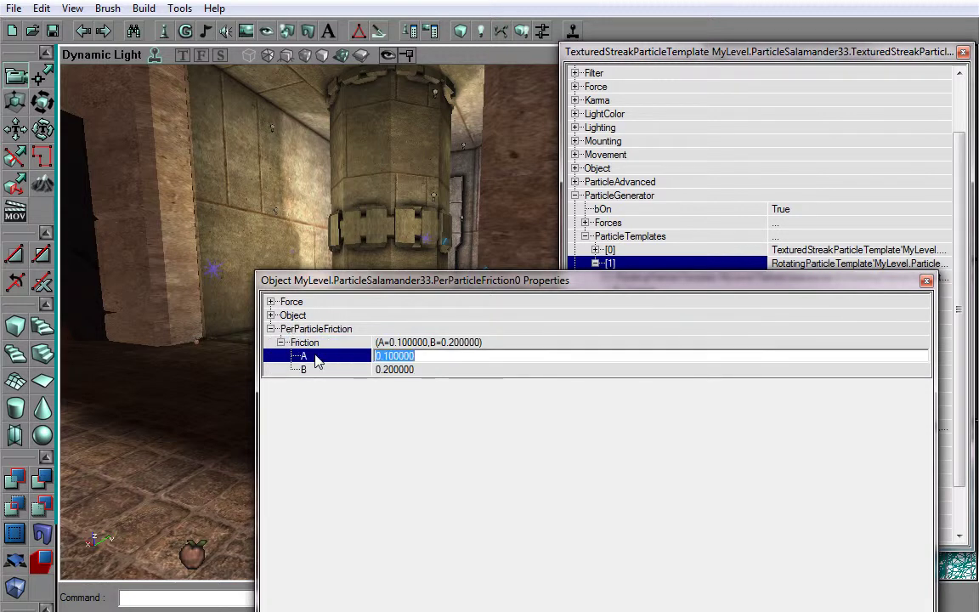
left_click(926, 282)
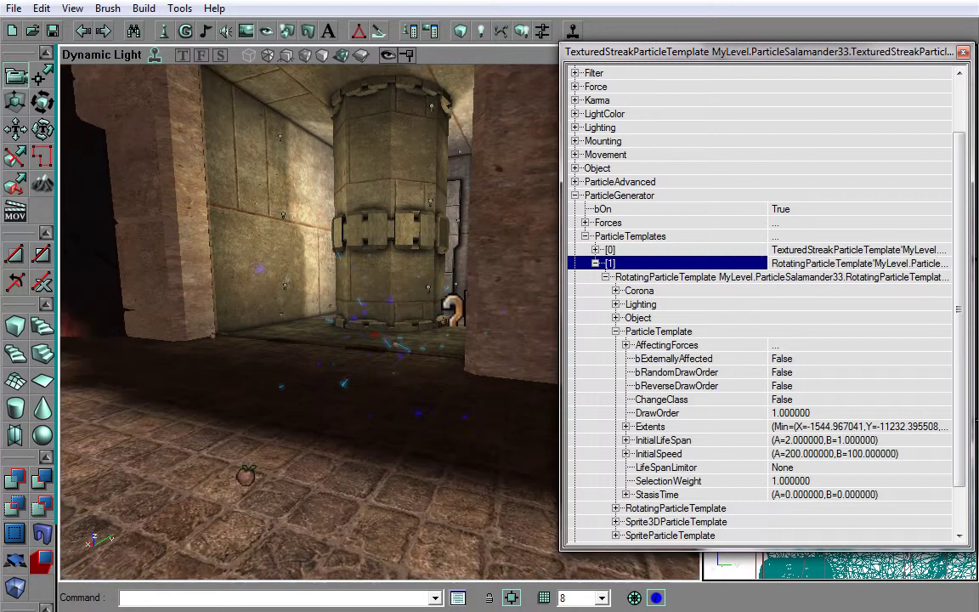
left_click_drag(379, 316, 333, 354)
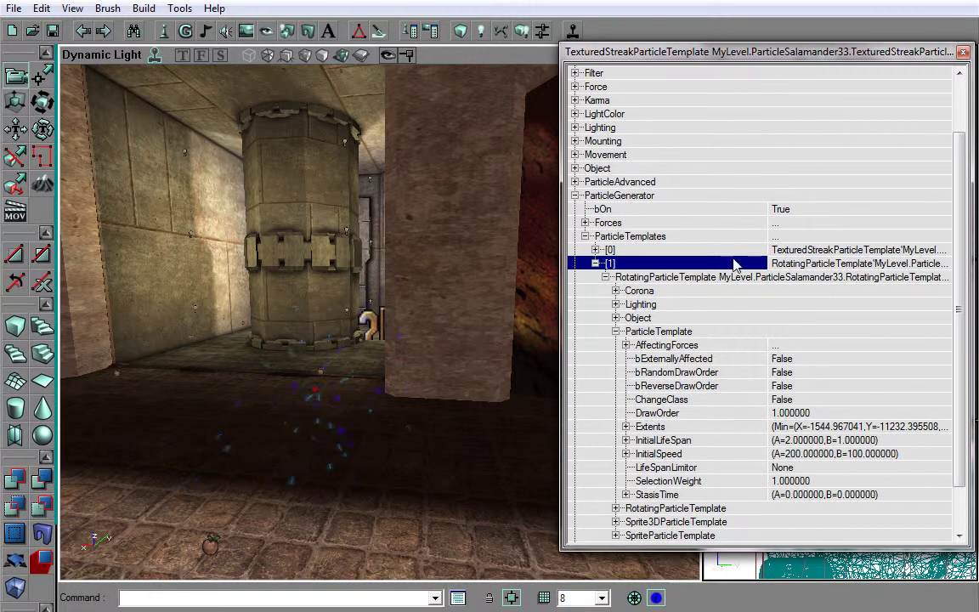
Add a ParticleSystems.PerParticleGravity to the rotating particle template.
left_click(727, 264)
left_click(943, 265)
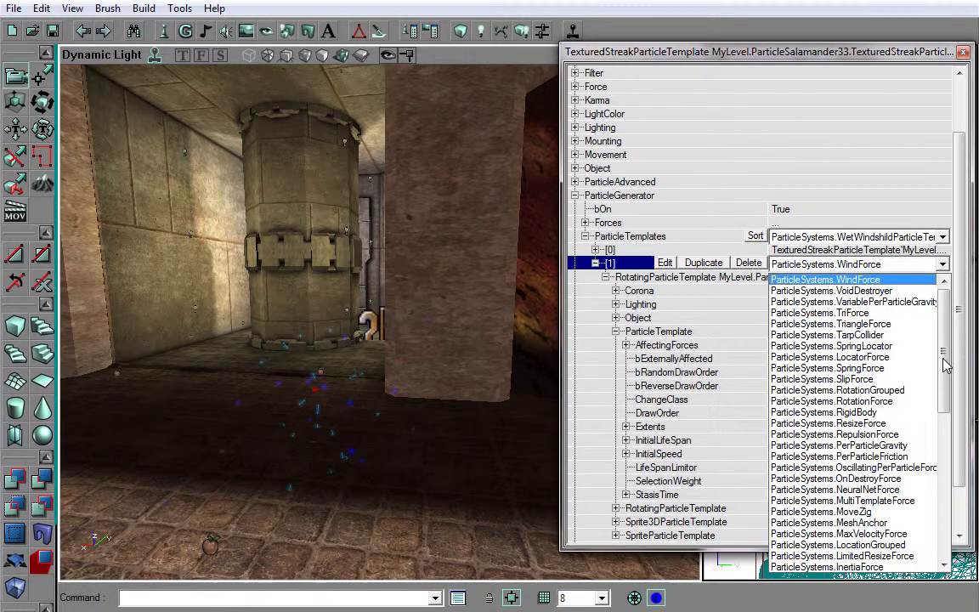
scroll(949, 371, "down", 4)
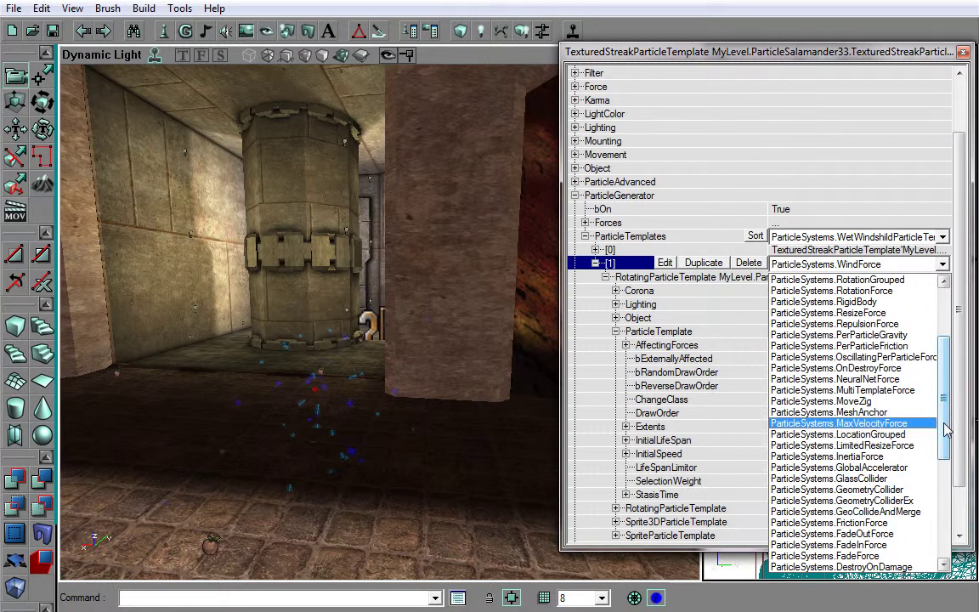
left_click(920, 337)
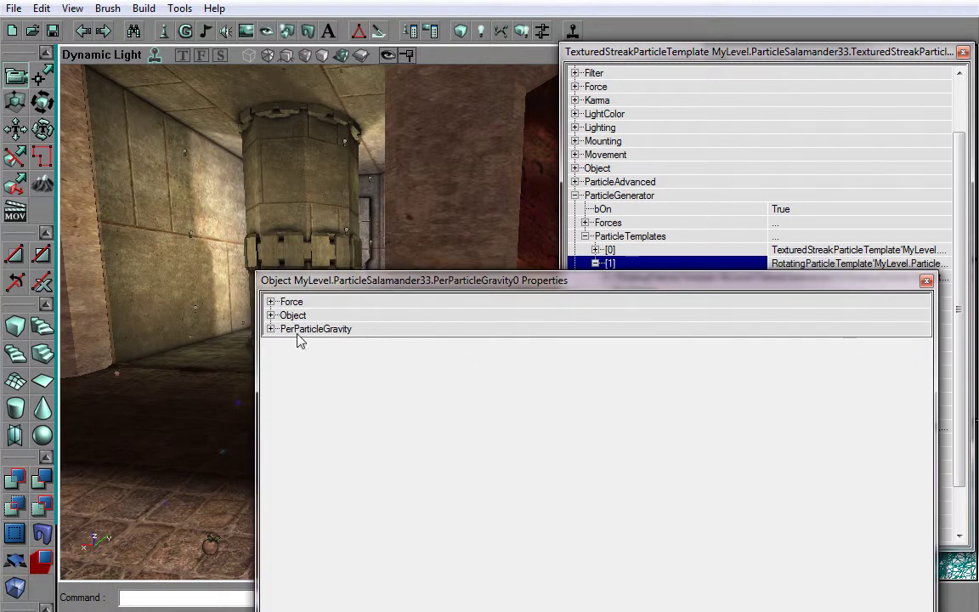
Try the PerParticleGravity with bUseZoneGravity True, check the sparks in the viewport, and set it back to False.
left_click(268, 328)
left_click(270, 330)
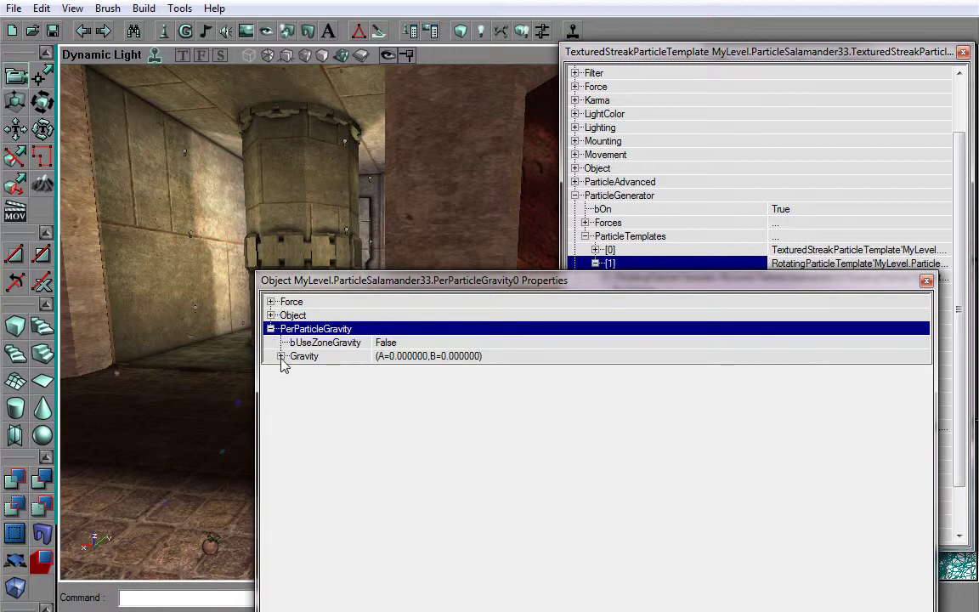
left_click(393, 344)
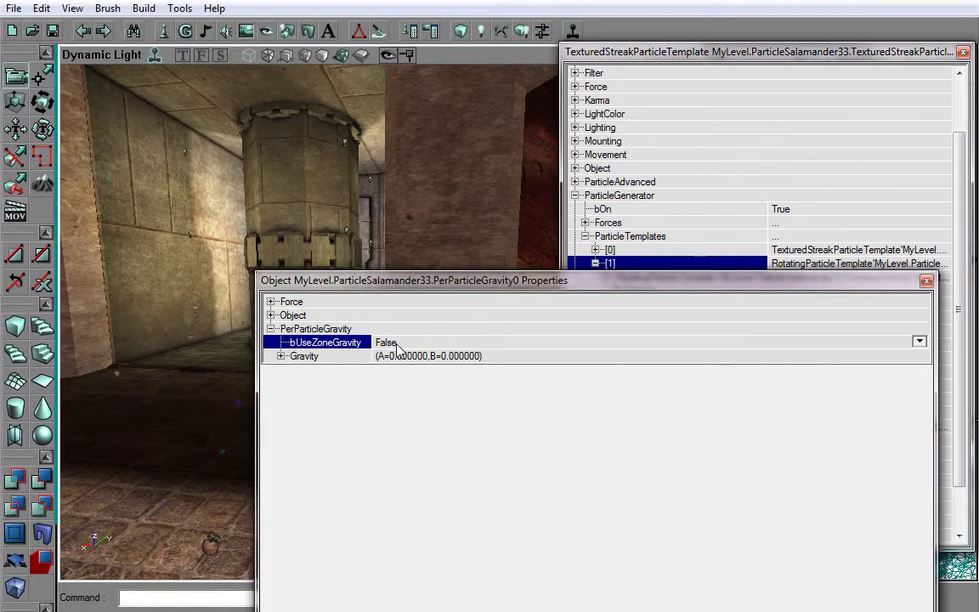
double_click(399, 344)
left_click_drag(406, 283, 619, 231)
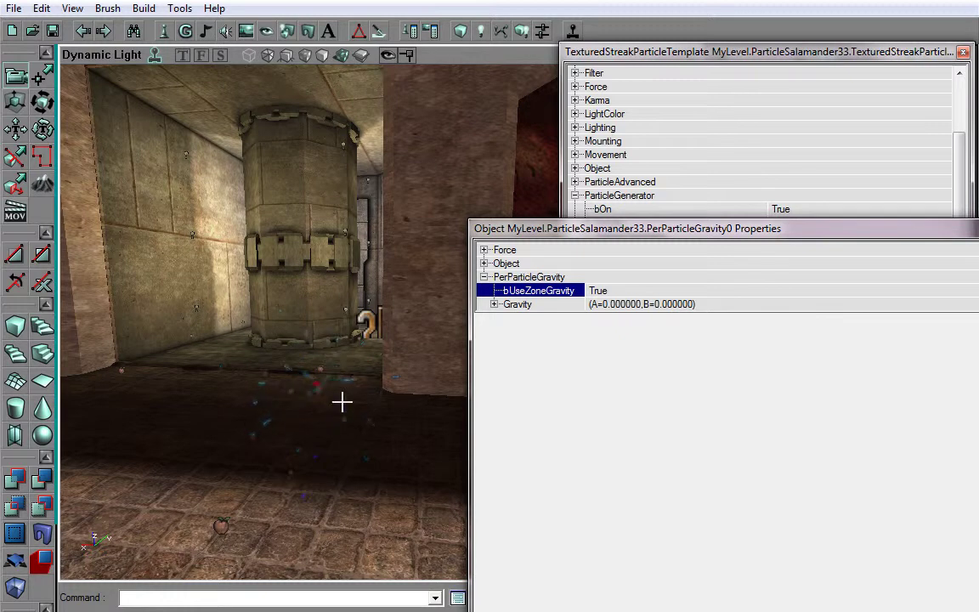
double_click(598, 292)
Set the PerParticleGravity's Gravity to A -150 and B -100, and check how the sparks fall in the viewport.
left_click(493, 304)
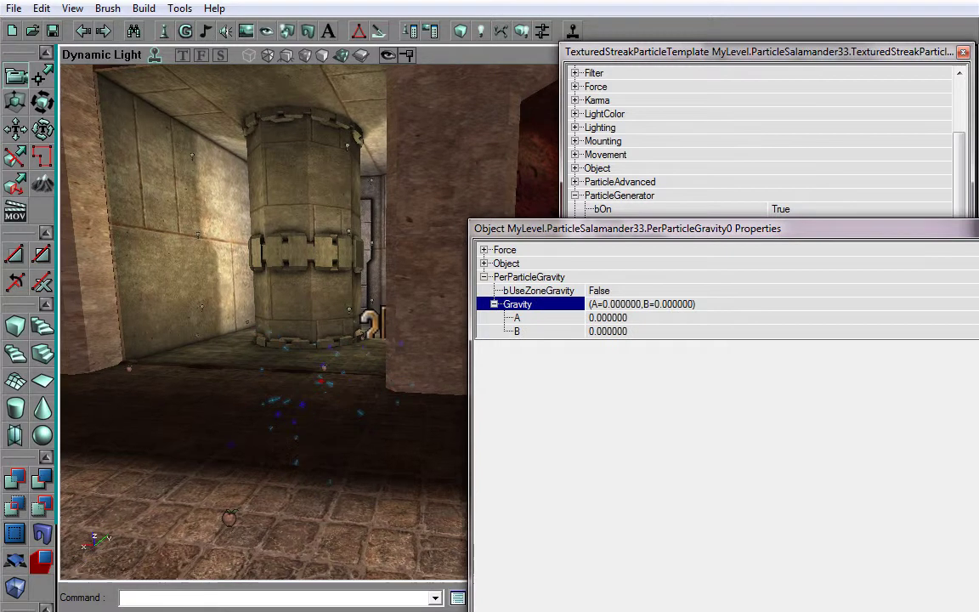
left_click(557, 319)
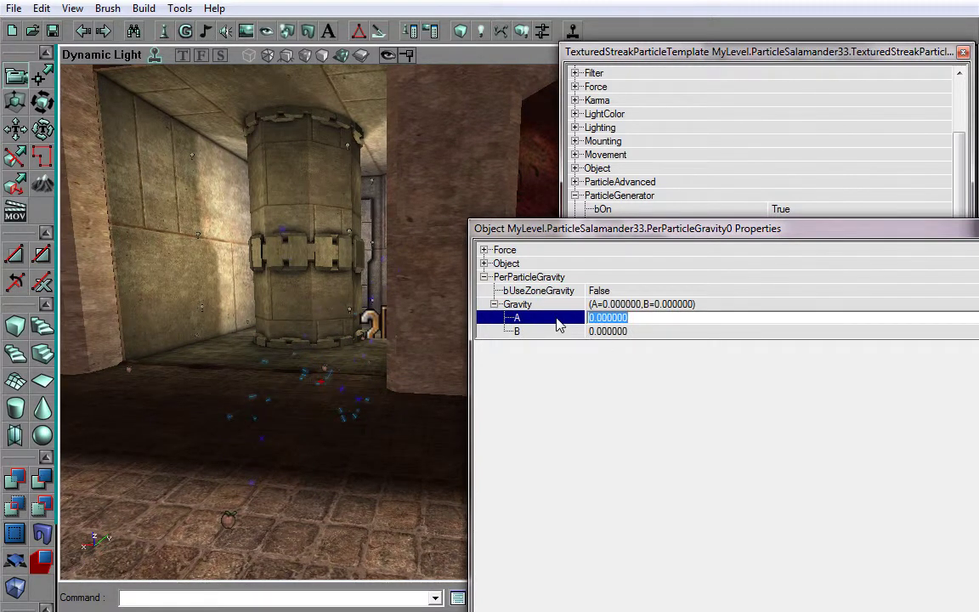
type("-15")
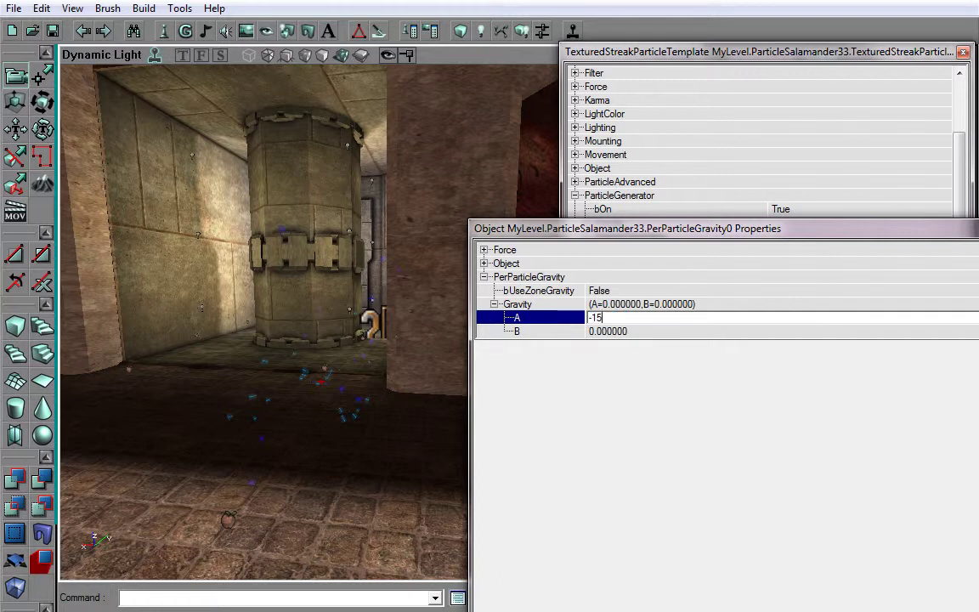
type("0")
left_click(560, 333)
type("-100")
left_click(557, 317)
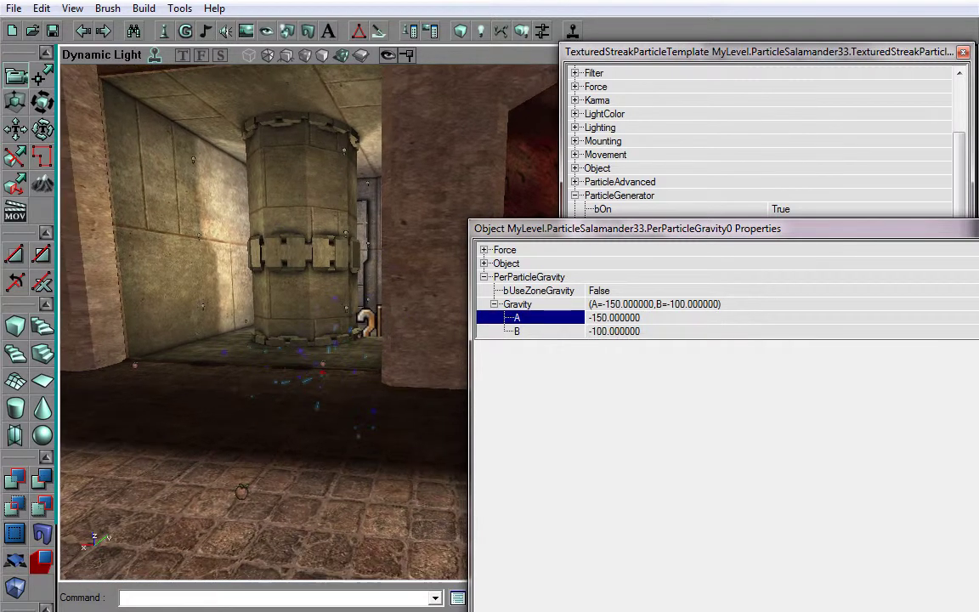
left_click_drag(263, 323, 246, 340)
right_click_drag(344, 328, 391, 265)
left_click_drag(391, 354, 391, 316)
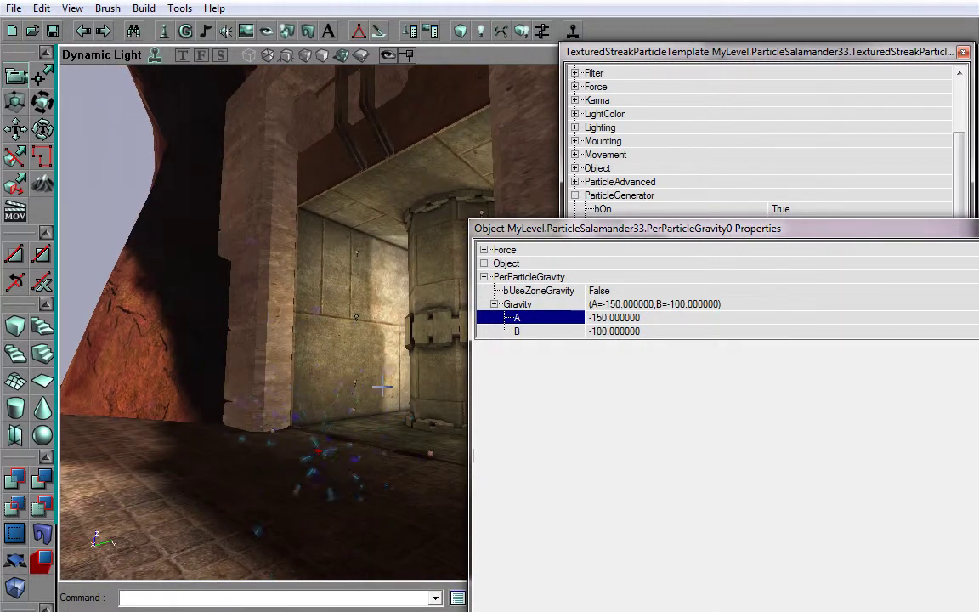
left_click_drag(382, 386, 358, 347)
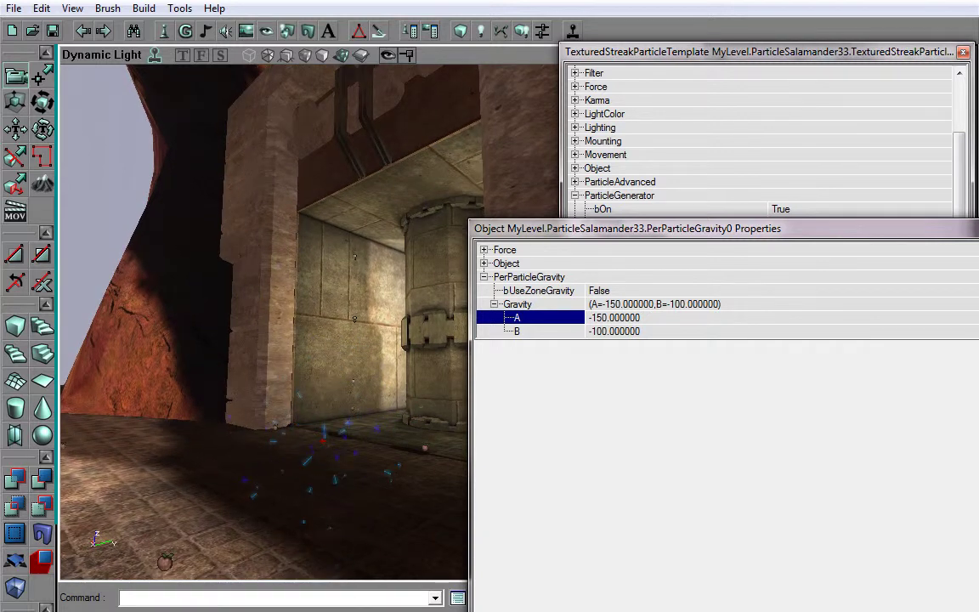
Set the rotating particle template's InitialLifeSpan B to 3 and check the sparks in the viewport.
left_click(676, 384)
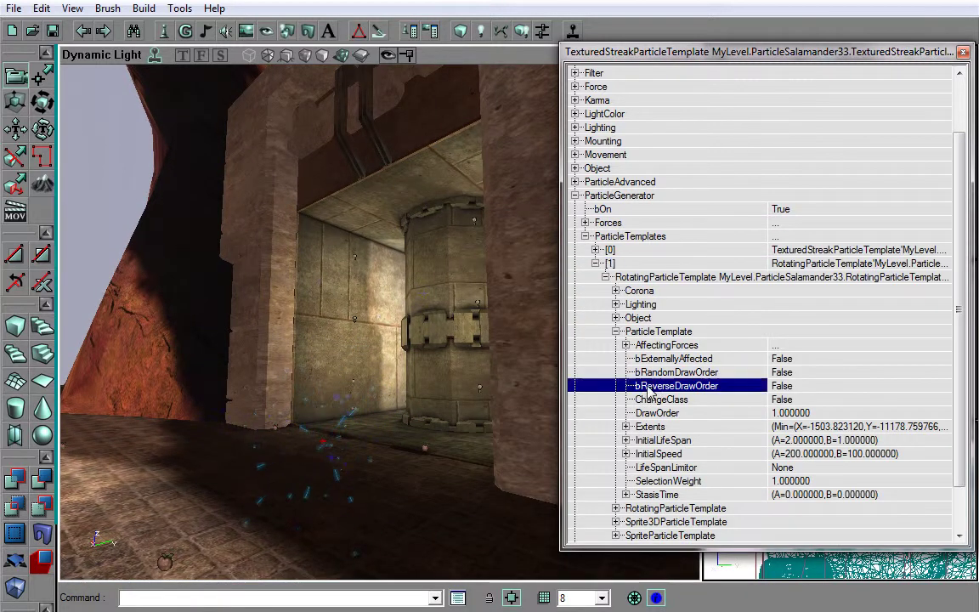
scroll(958, 336, "down", 1)
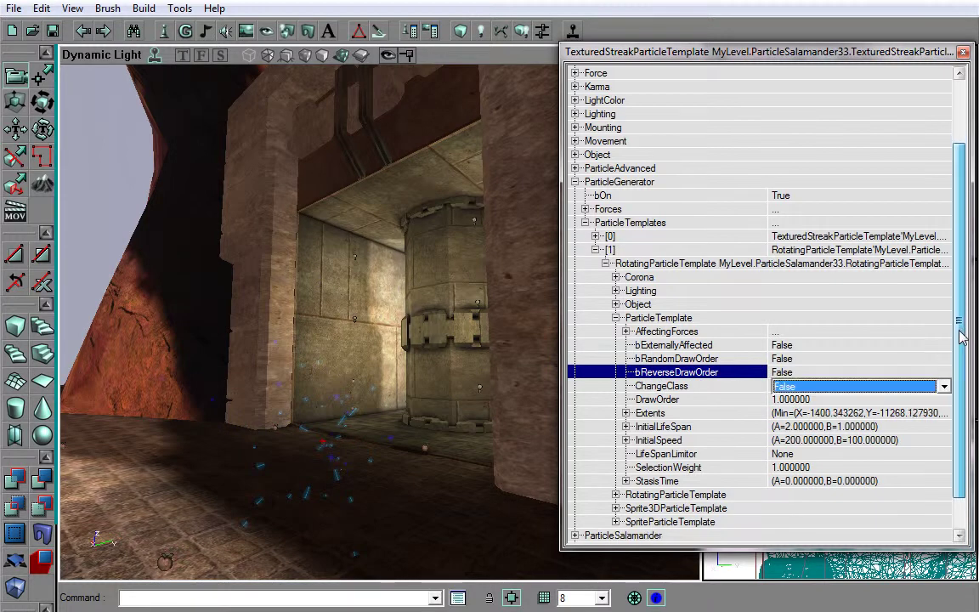
left_click(626, 427)
left_click(654, 440)
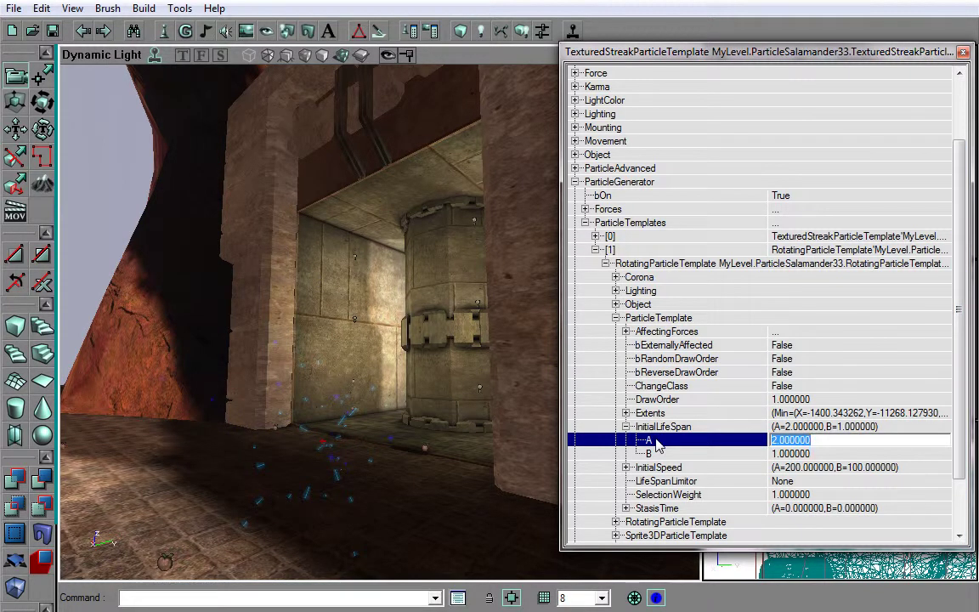
left_click(670, 452)
type("3")
left_click(668, 441)
mouse_move(404, 417)
left_mouse_down()
mouse_move(404, 437)
mouse_move(406, 407)
left_mouse_up()
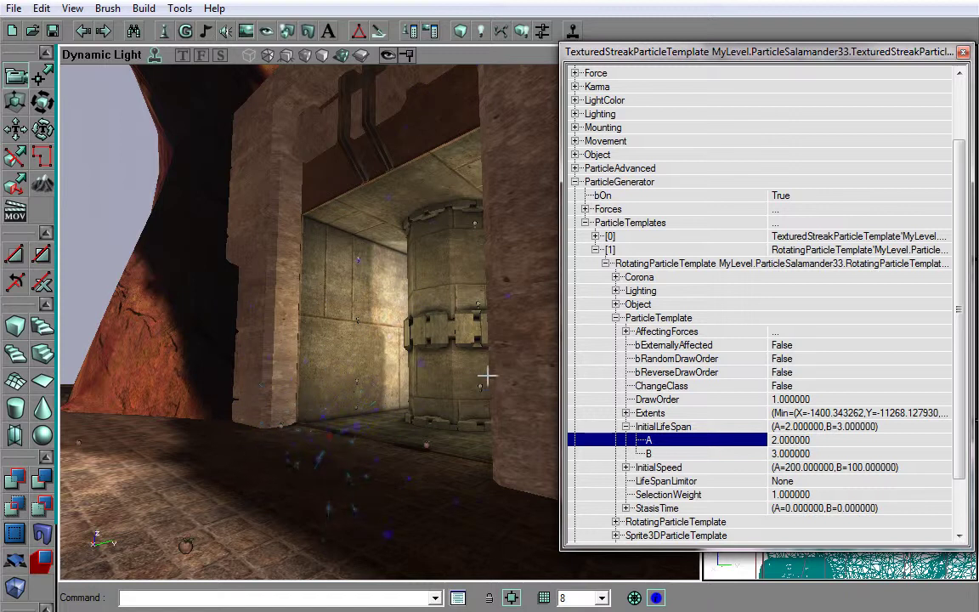
mouse_move(458, 375)
left_mouse_down()
mouse_move(458, 416)
mouse_move(458, 394)
left_mouse_up()
left_click_drag(393, 322, 389, 315)
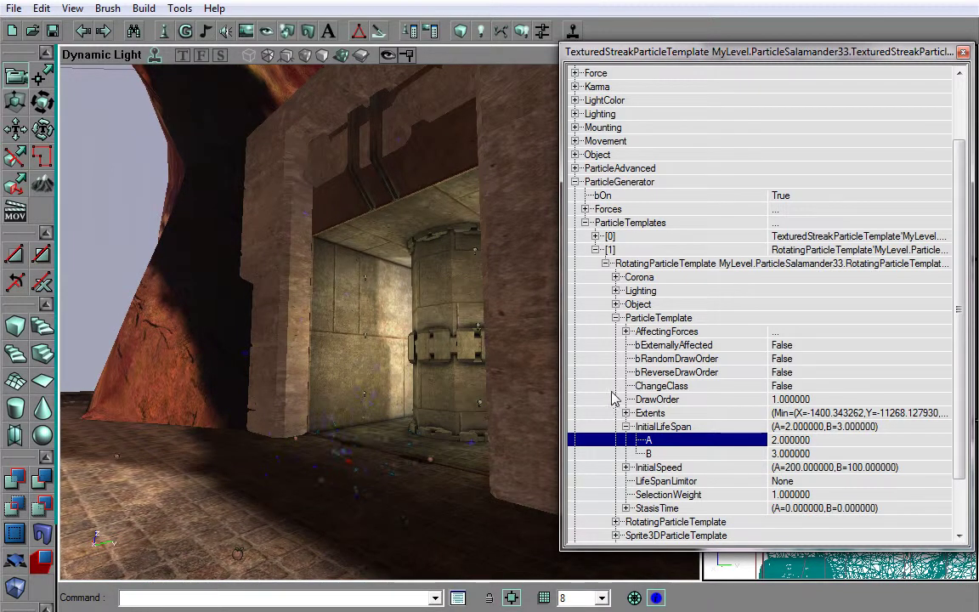
Set the ParticleSalamander's Volume to 40 and check the denser effect in the viewport.
left_click(584, 224)
left_click(576, 333)
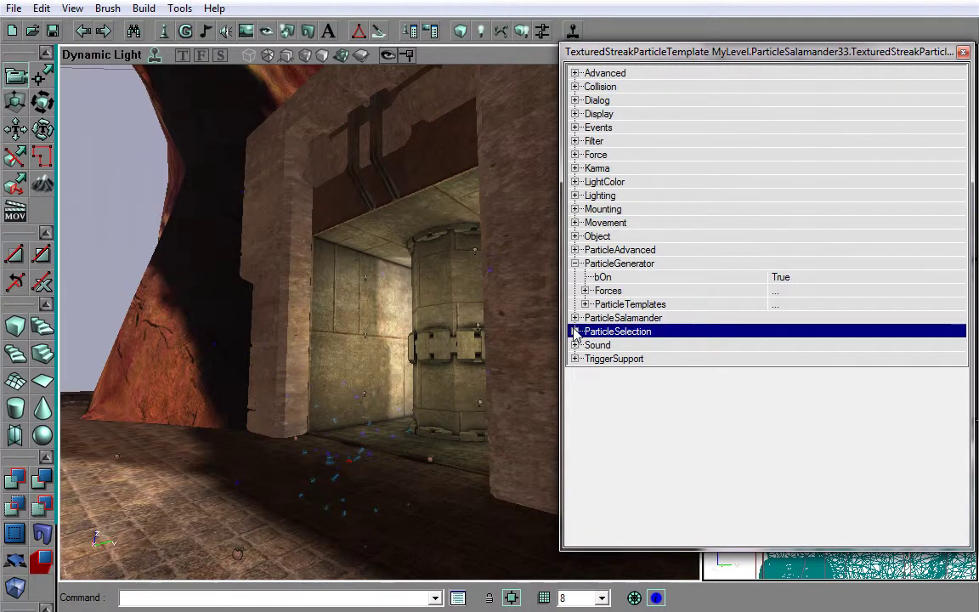
left_click(575, 318)
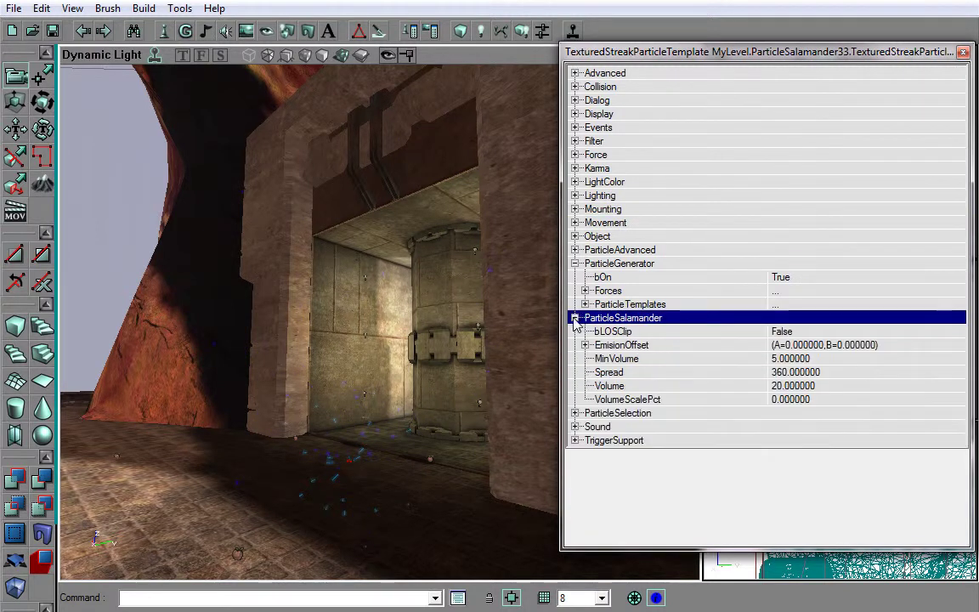
left_click(688, 387)
type("40")
mouse_move(436, 387)
left_mouse_down()
mouse_move(437, 425)
mouse_move(438, 388)
left_mouse_up()
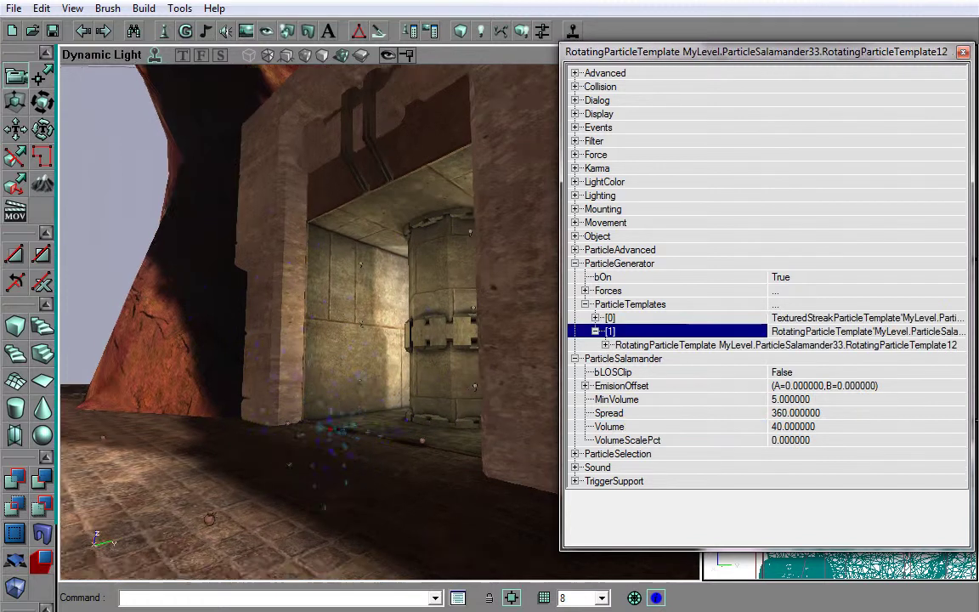
left_click_drag(403, 391, 401, 364)
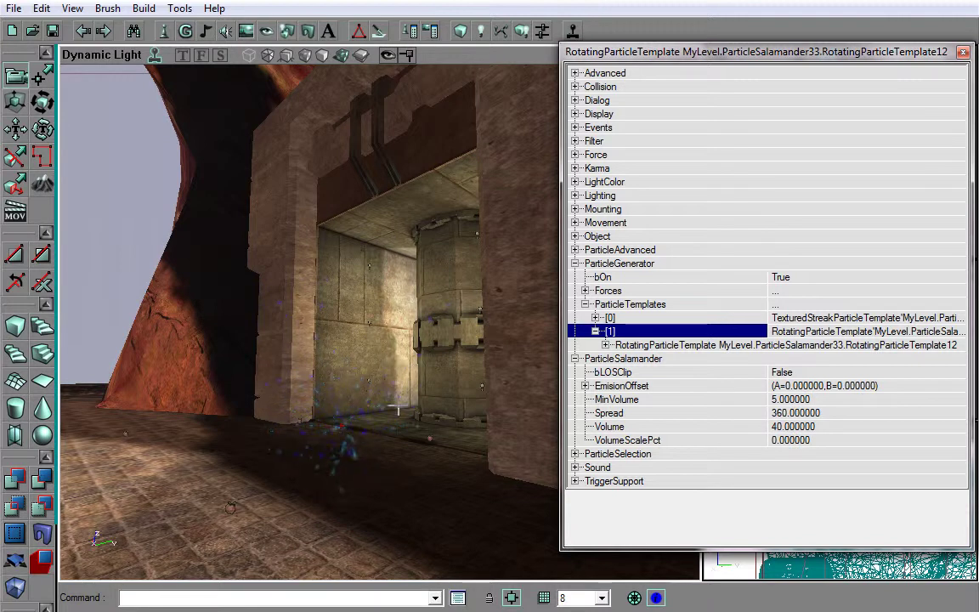
left_click_drag(394, 421, 380, 456)
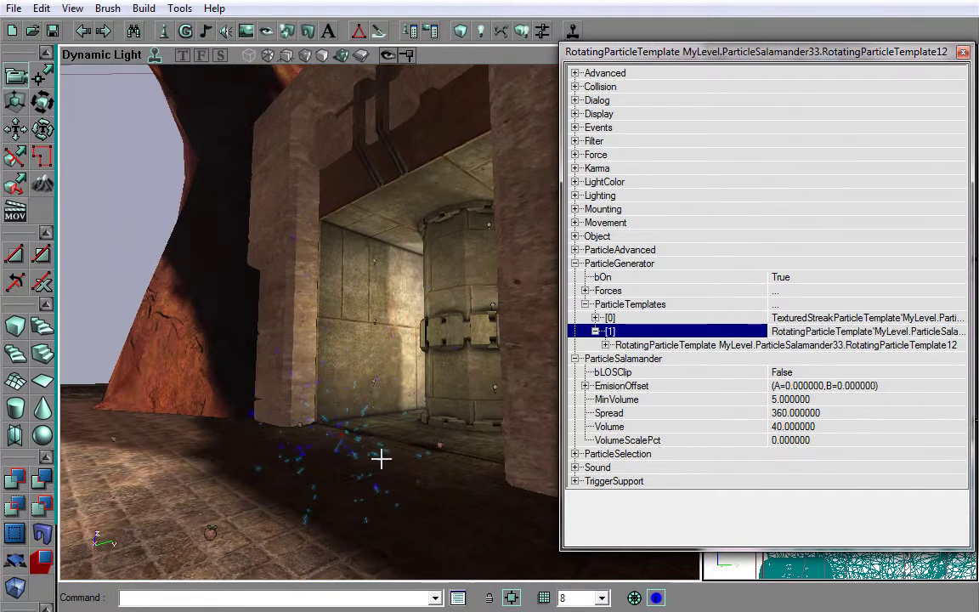
Set the textured streak particle template's Length to A 10 and B 20.
left_click(595, 330)
left_click(595, 317)
left_click(605, 330)
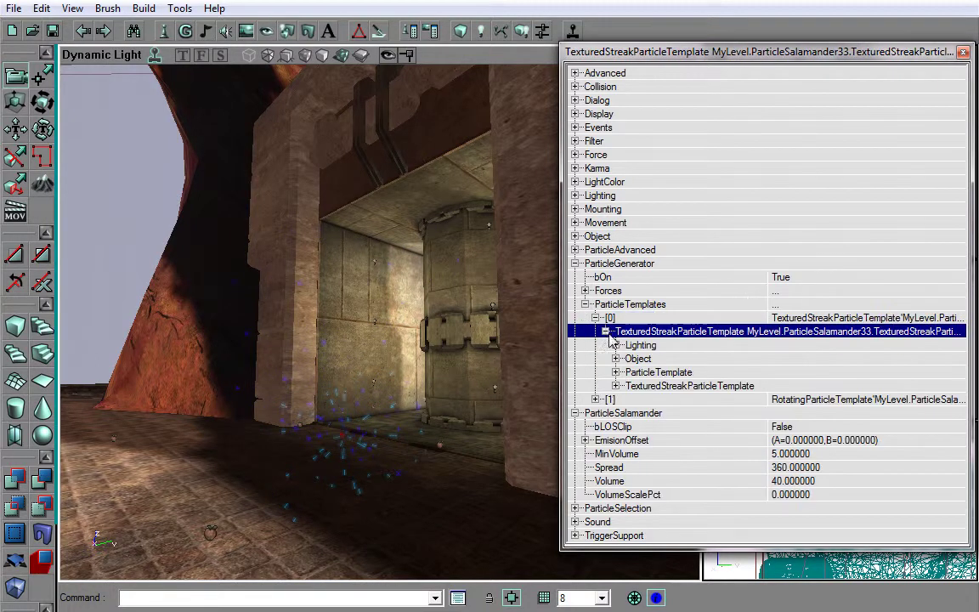
left_click(616, 385)
left_click(626, 385)
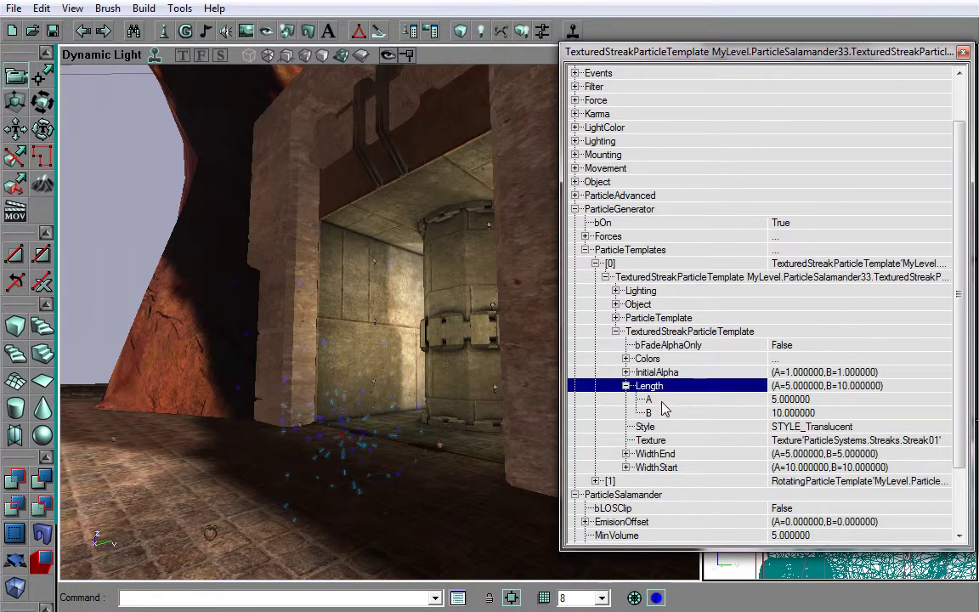
left_click(662, 413)
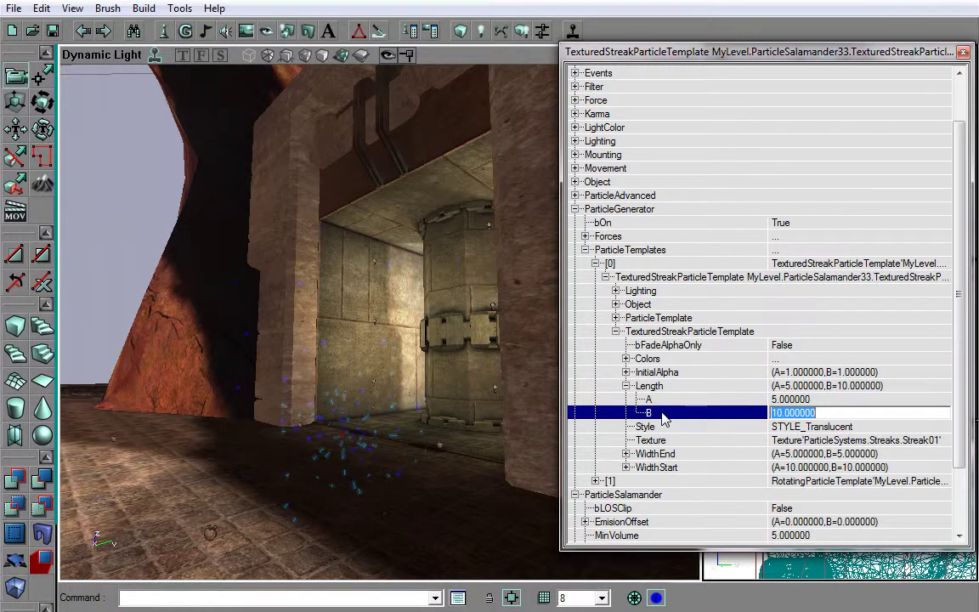
type("20")
left_click(670, 401)
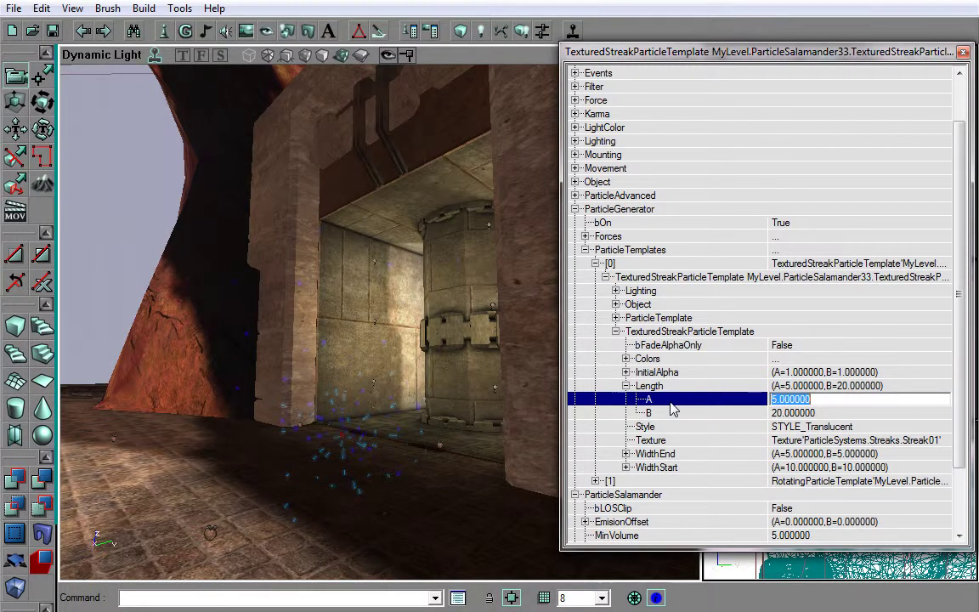
type("10")
key("Return")
Examine the combined streaks and blue sparks of the salamander effect in the viewport from several angles.
scroll(379, 323, "up", 3)
left_click_drag(379, 323, 374, 363)
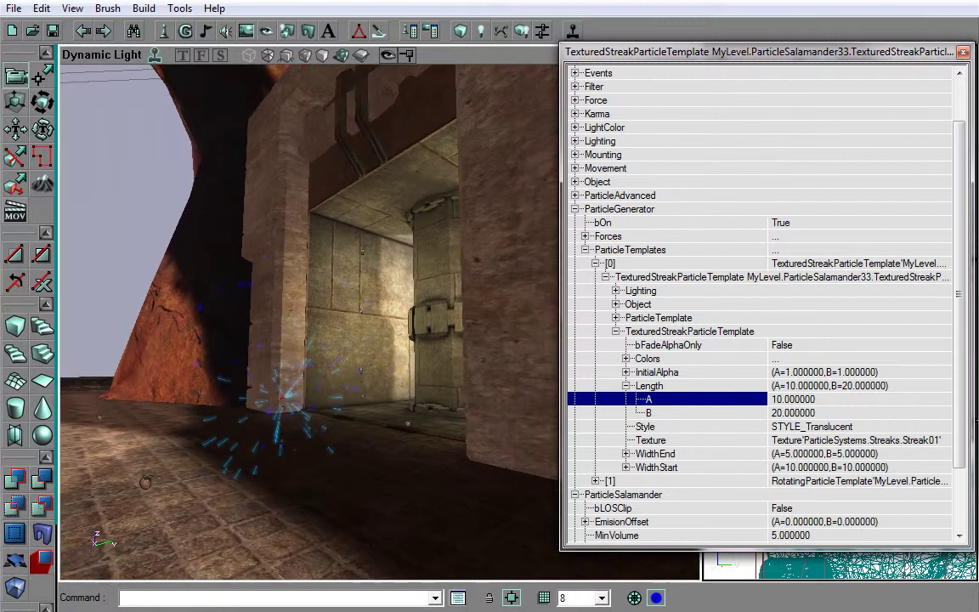
left_click_drag(455, 373, 456, 406)
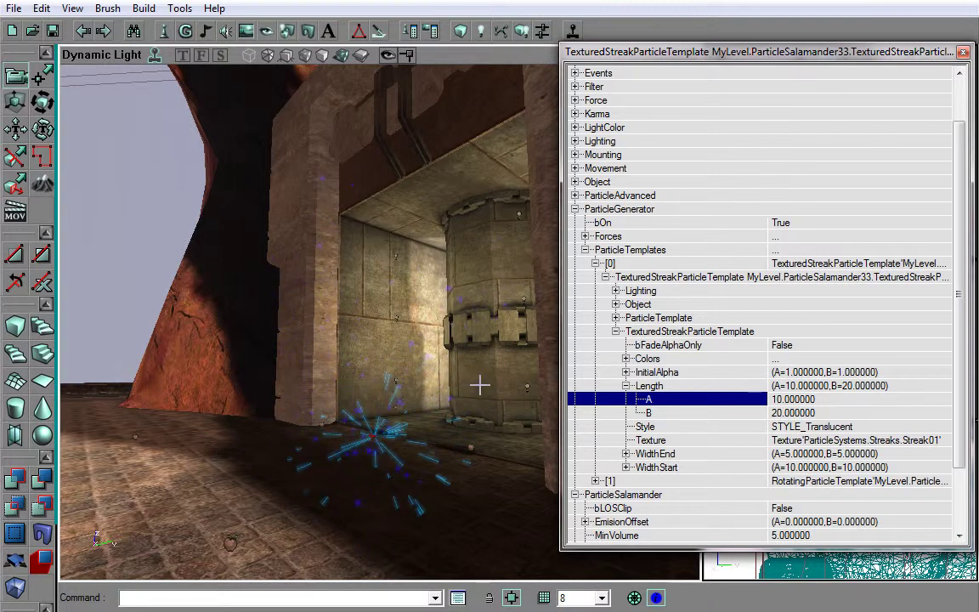
left_click_drag(426, 381, 425, 381)
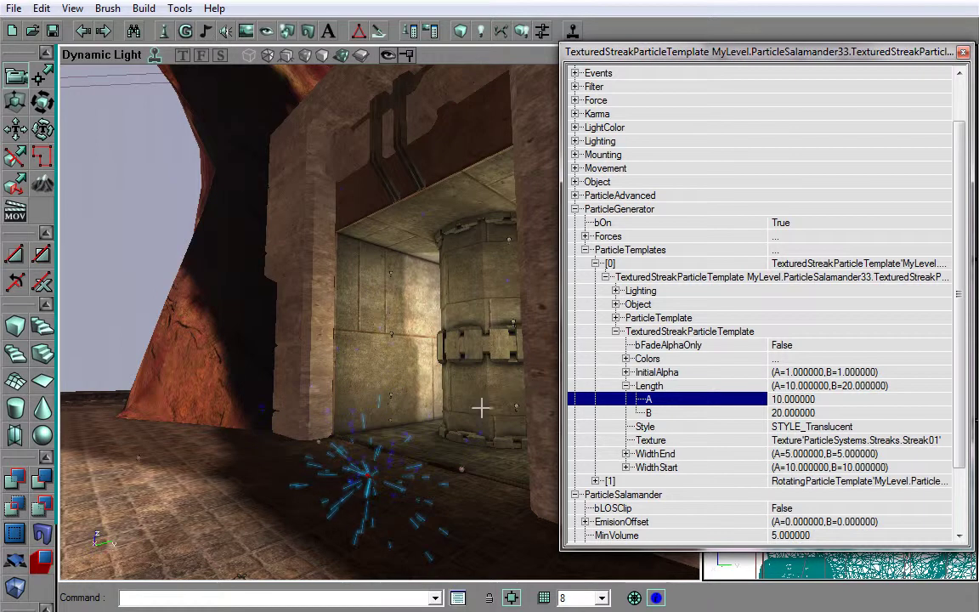
left_click_drag(477, 410, 478, 410)
left_click_drag(532, 300, 367, 183)
mouse_move(368, 183)
right_mouse_down()
mouse_move(367, 255)
mouse_move(367, 174)
right_mouse_up()
left_click_drag(367, 174, 417, 94)
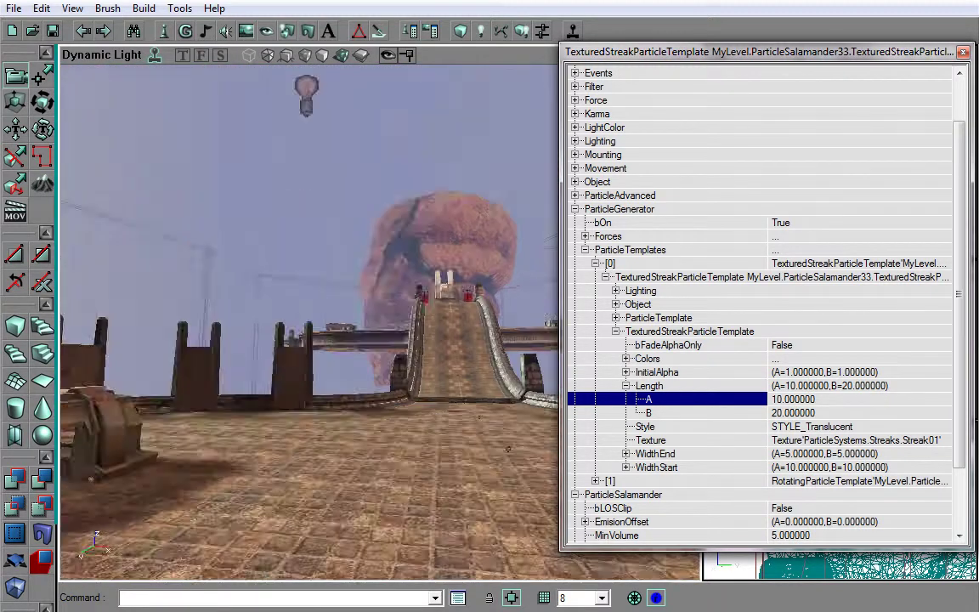
mouse_move(380, 321)
left_mouse_down()
mouse_move(280, 322)
mouse_move(293, 331)
mouse_move(199, 321)
mouse_move(191, 340)
mouse_move(136, 357)
mouse_move(463, 411)
left_mouse_up()
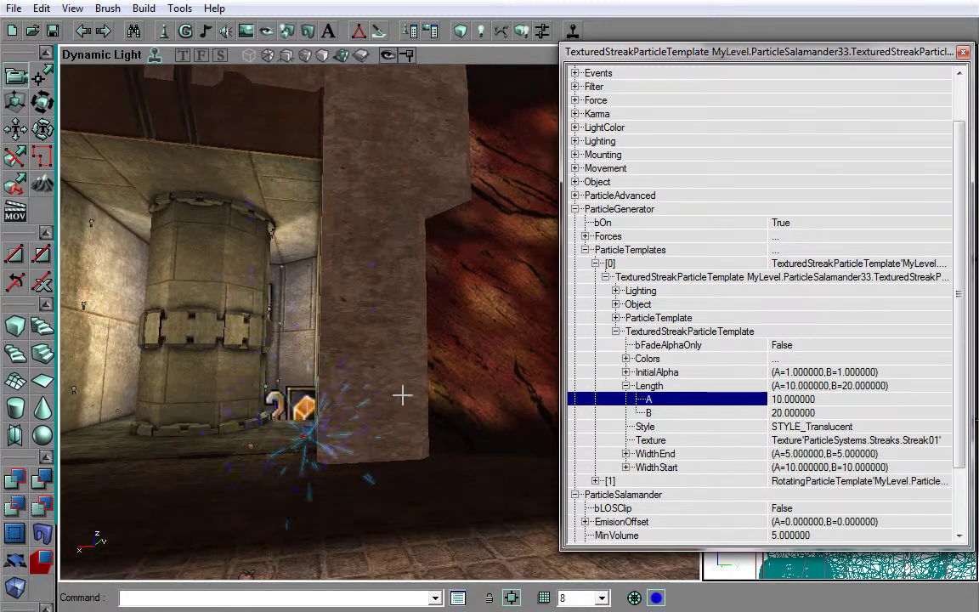